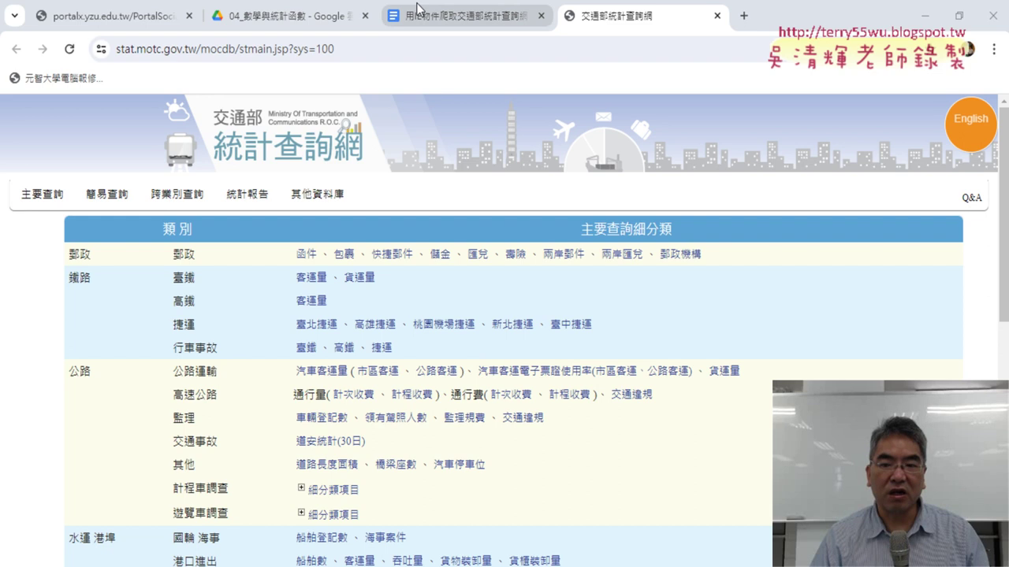
# Open the highway 交通違規 query and set its start period to 110年1月
pyautogui.click(634, 395)
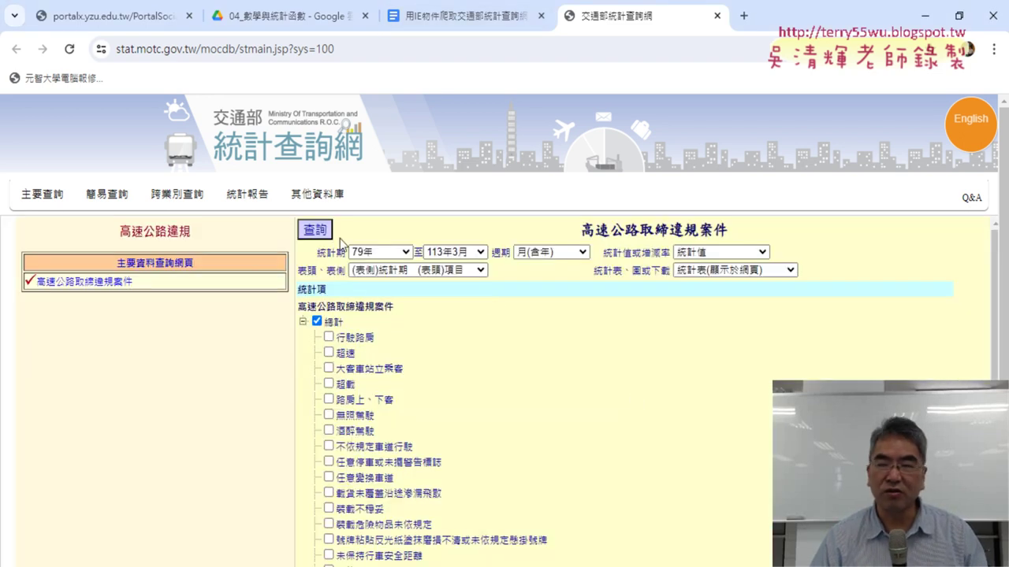
pyautogui.click(402, 253)
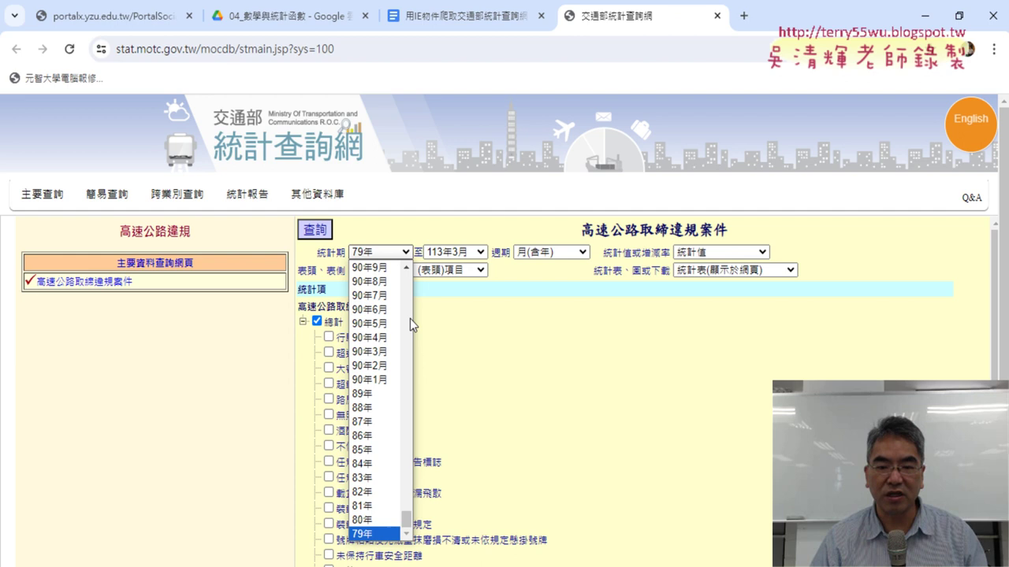
pyautogui.scroll(5, 410, 318)
pyautogui.scroll(15, 409, 319)
pyautogui.scroll(3, 407, 354)
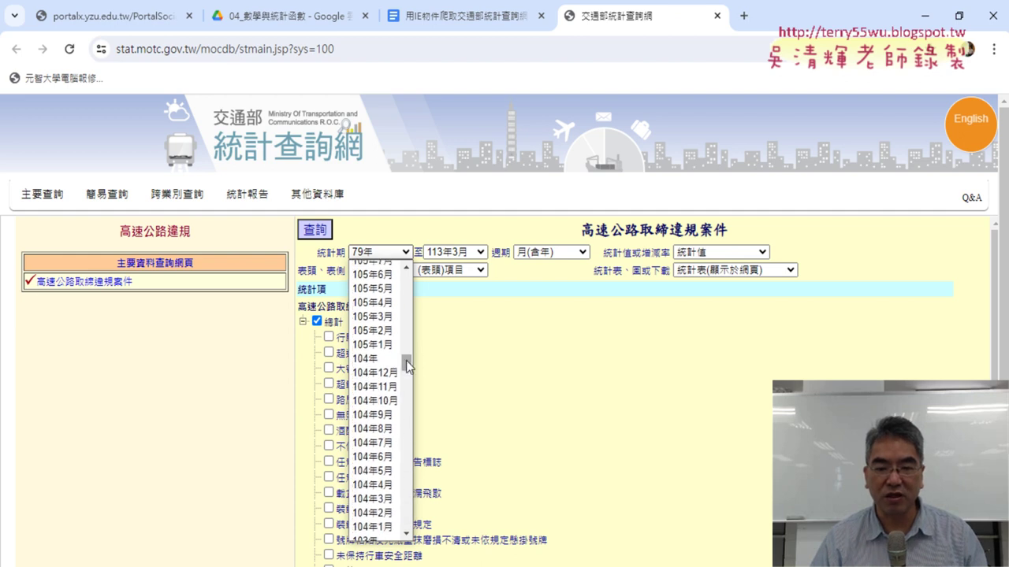
pyautogui.moveTo(405, 360); pyautogui.dragTo(408, 303)
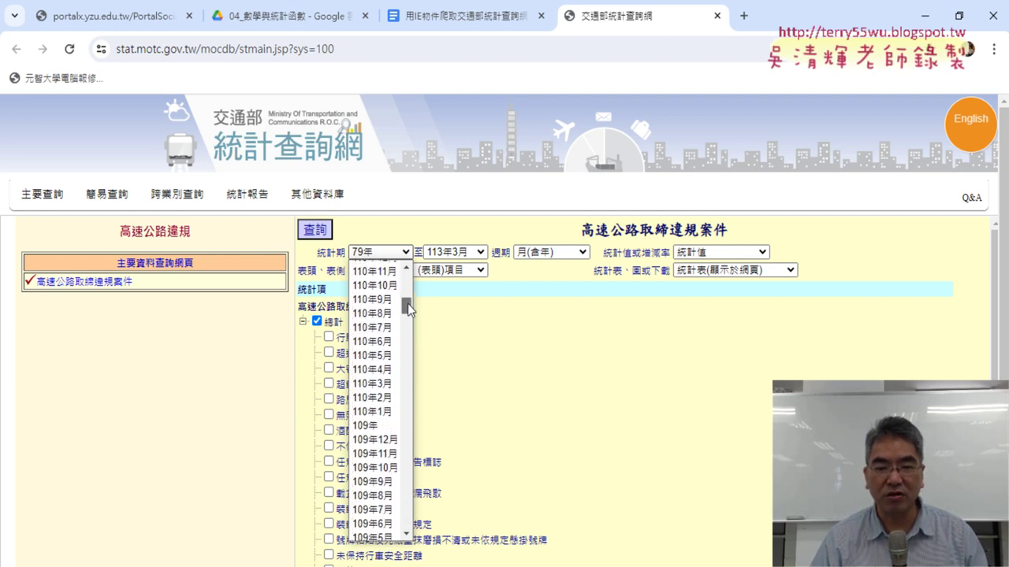
pyautogui.click(370, 411)
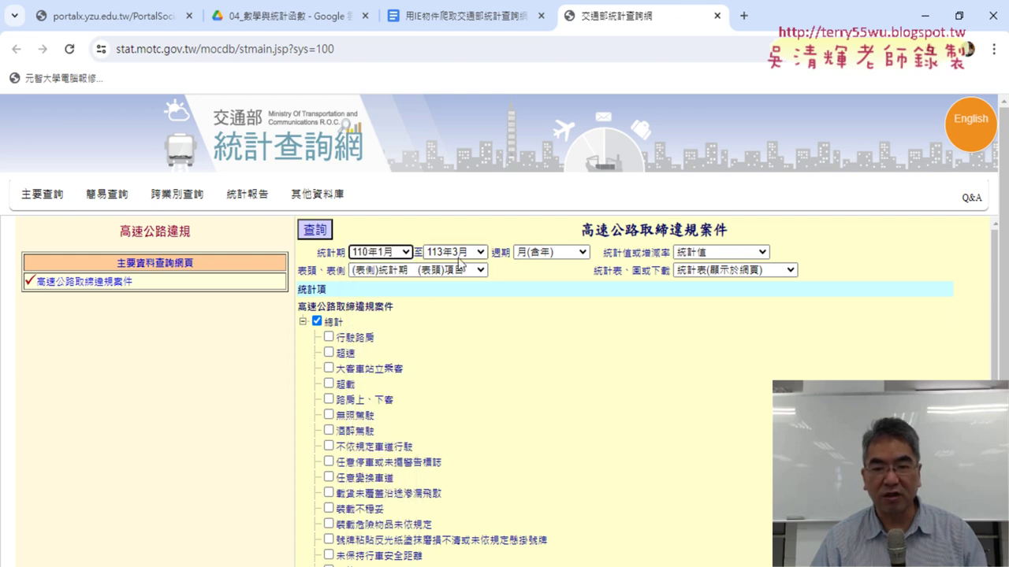
# Set the reporting cycle to monthly 月 and untick the 總計 grand total
pyautogui.click(552, 252)
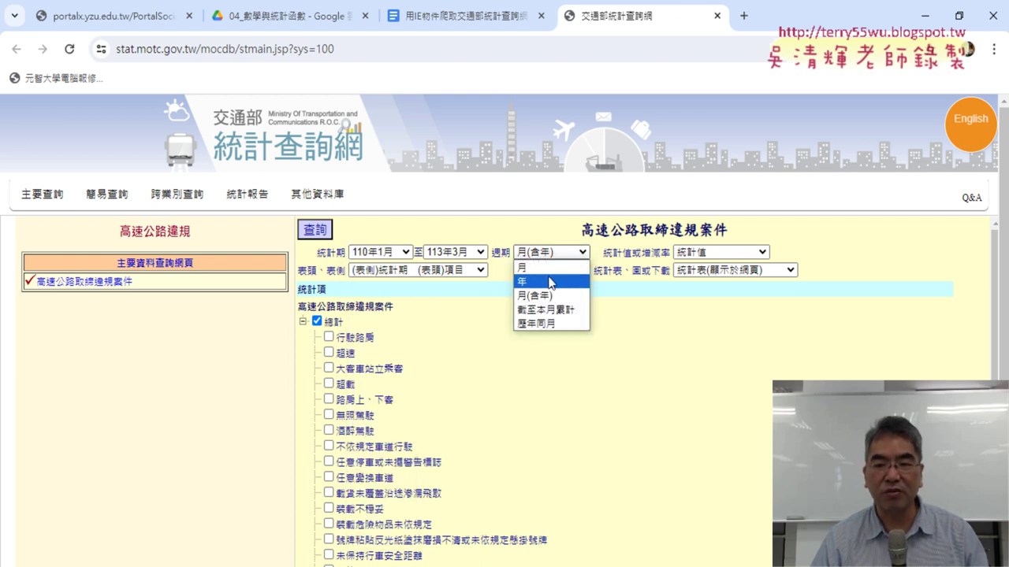
pyautogui.click(549, 268)
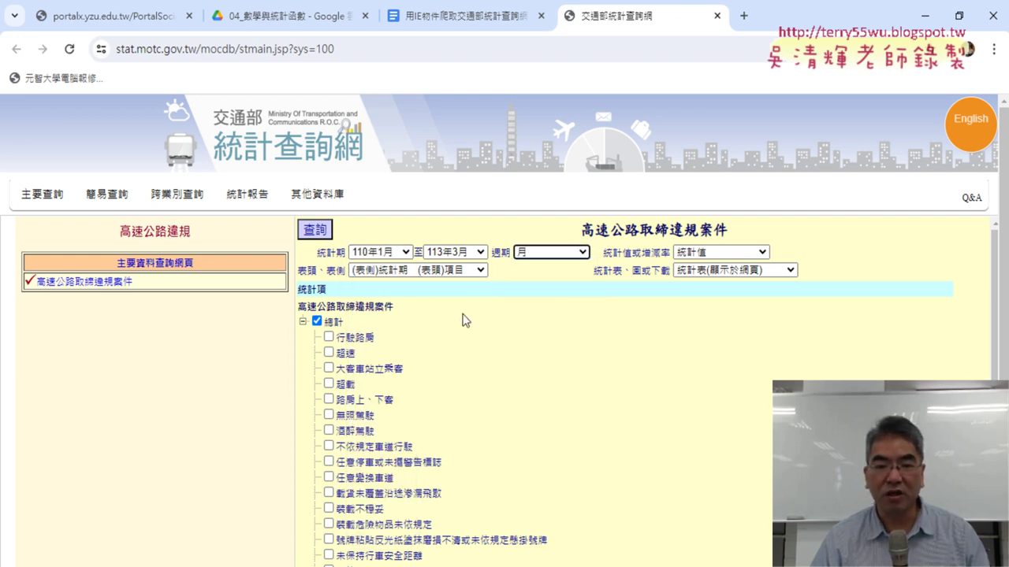
pyautogui.click(317, 321)
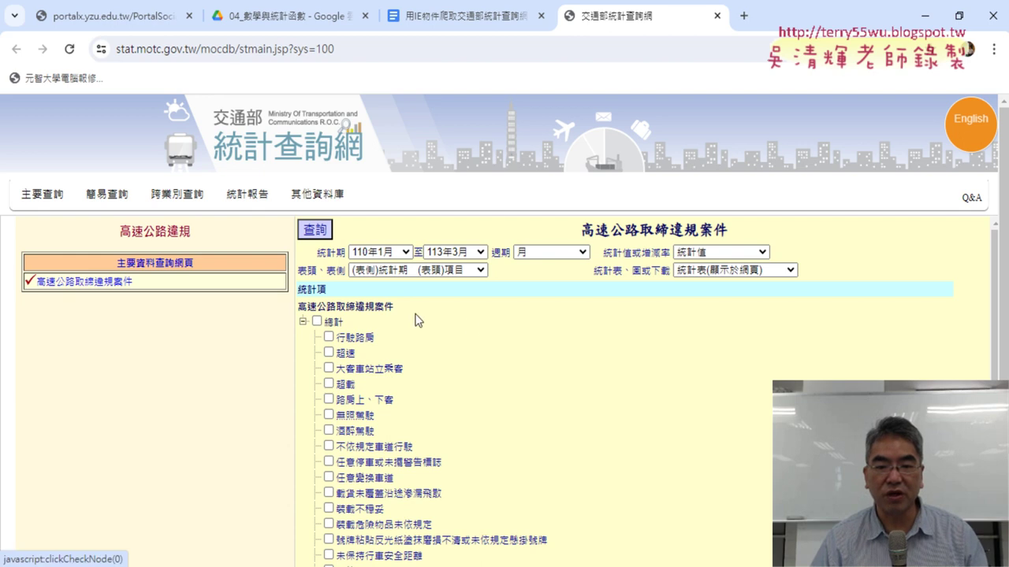
# Tick 超速, 任意變換車道 and 未保持行車安全距離 alongside 酒醉駕駛 in the 統計項 tree
pyautogui.scroll(-1, 489, 322)
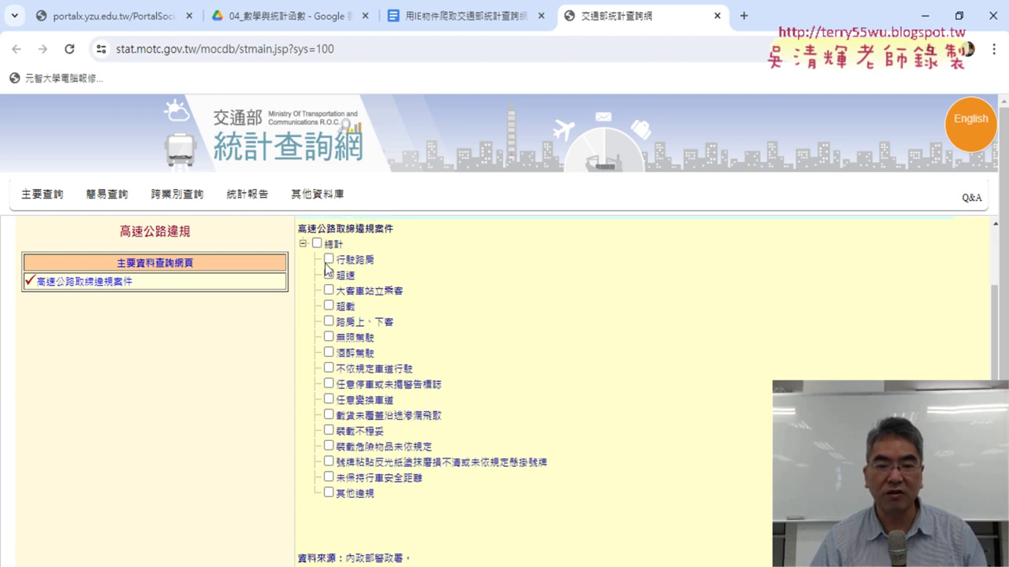
pyautogui.click(329, 274)
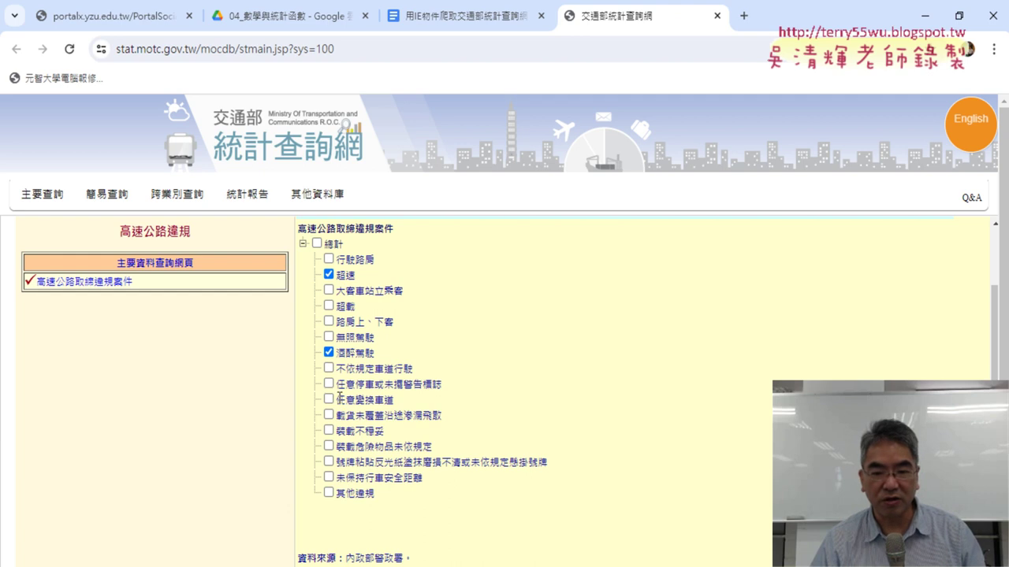
pyautogui.click(329, 399)
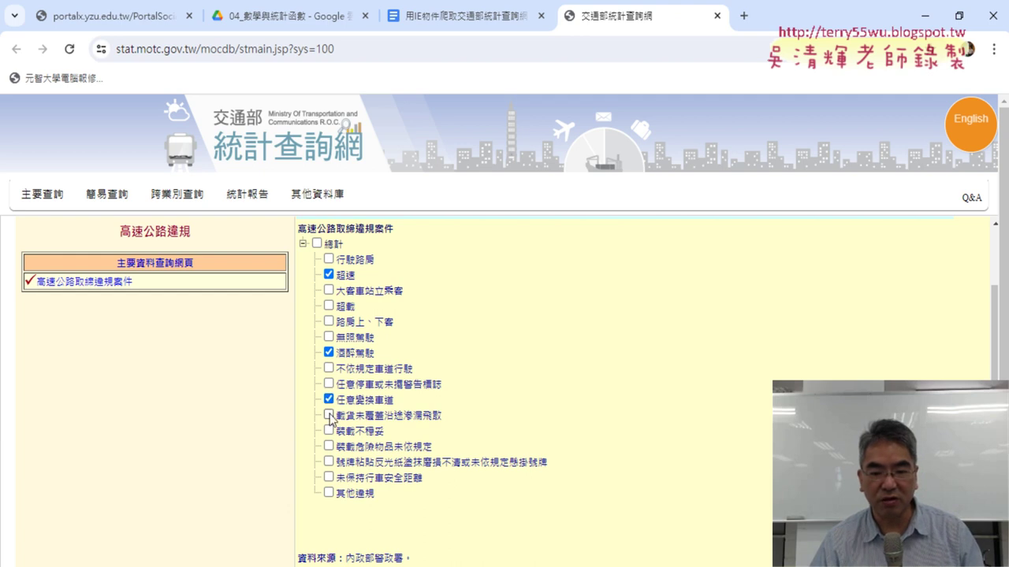
pyautogui.click(329, 478)
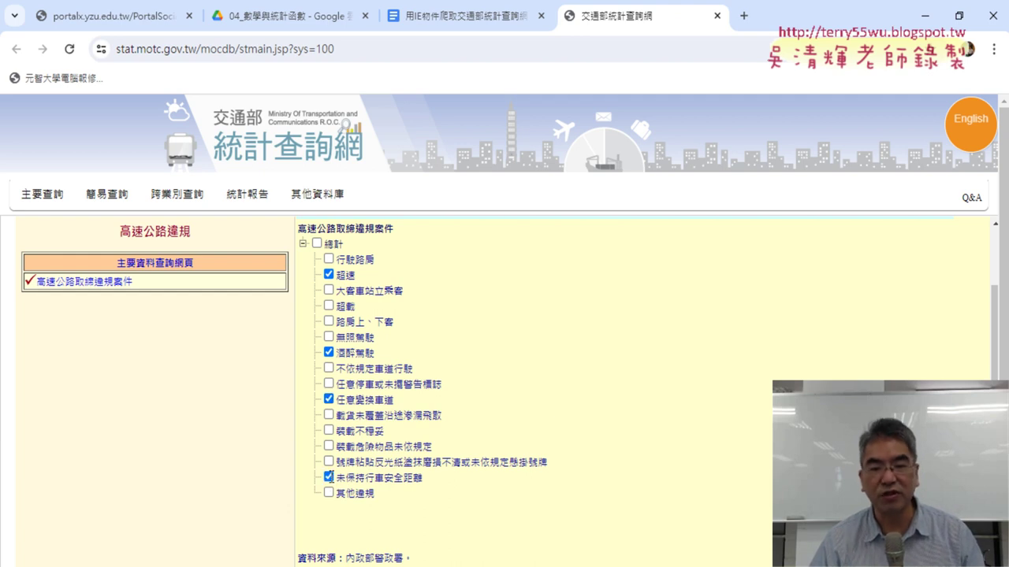
pyautogui.scroll(1, 537, 299)
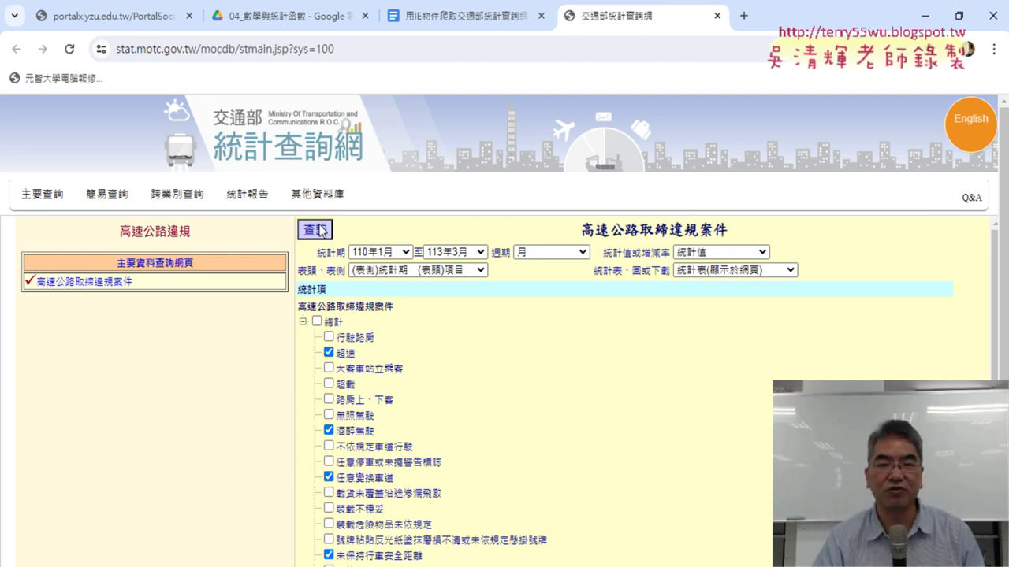
# Run the query and copy the whole monthly results table for the four violations
pyautogui.click(319, 231)
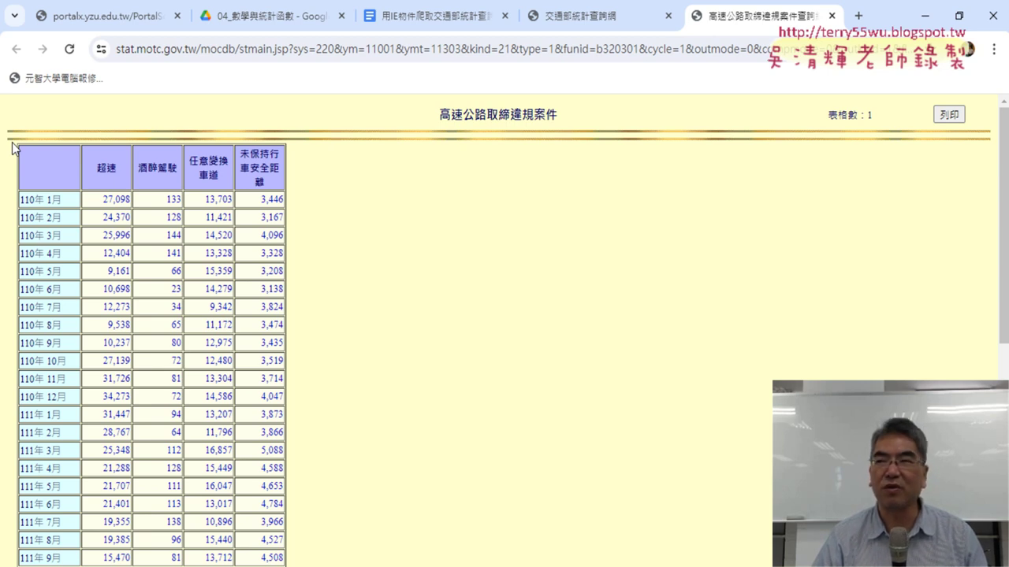
pyautogui.moveTo(12, 148); pyautogui.dragTo(321, 337)
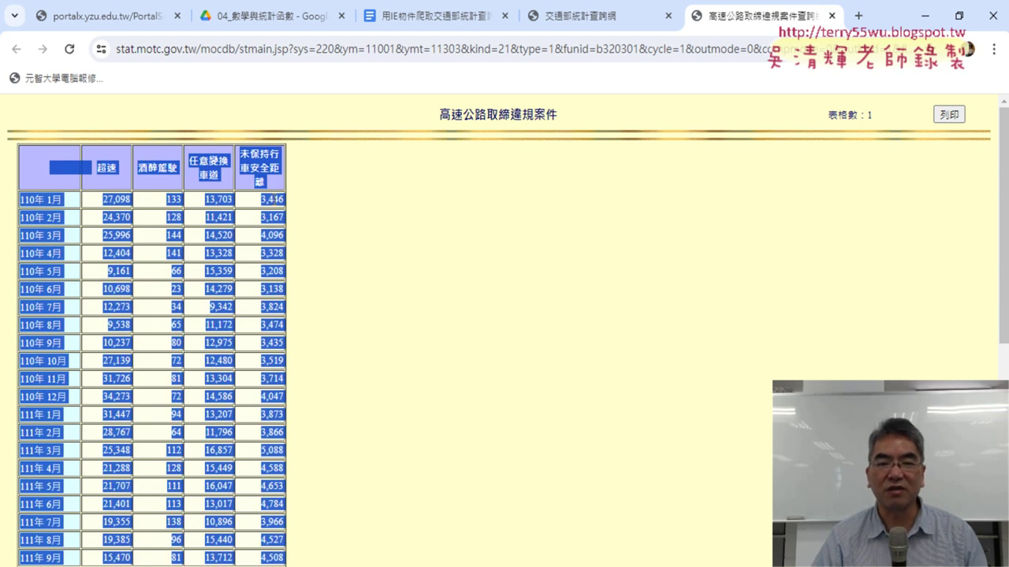
pyautogui.rightClick(275, 202)
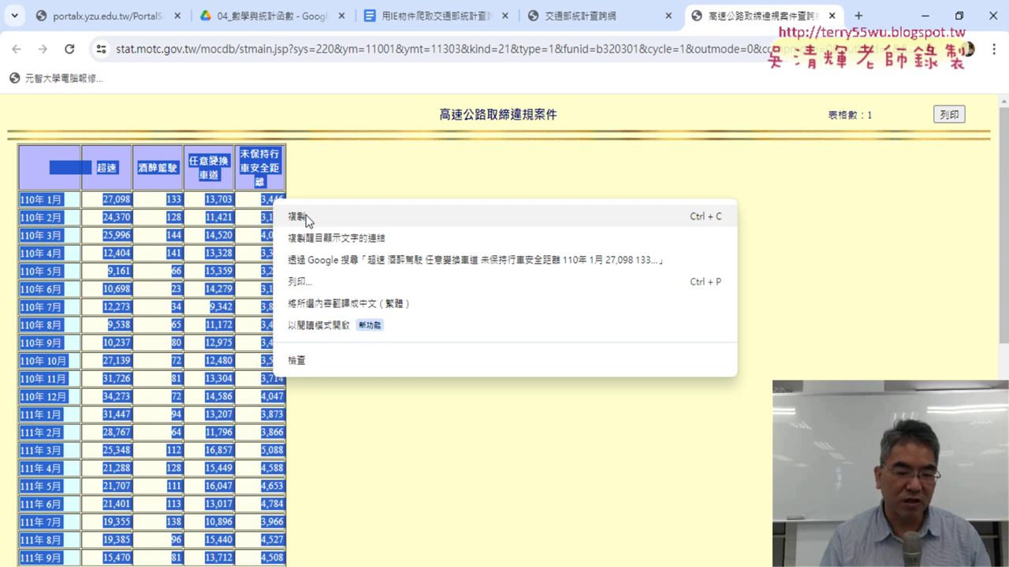
pyautogui.click(276, 259)
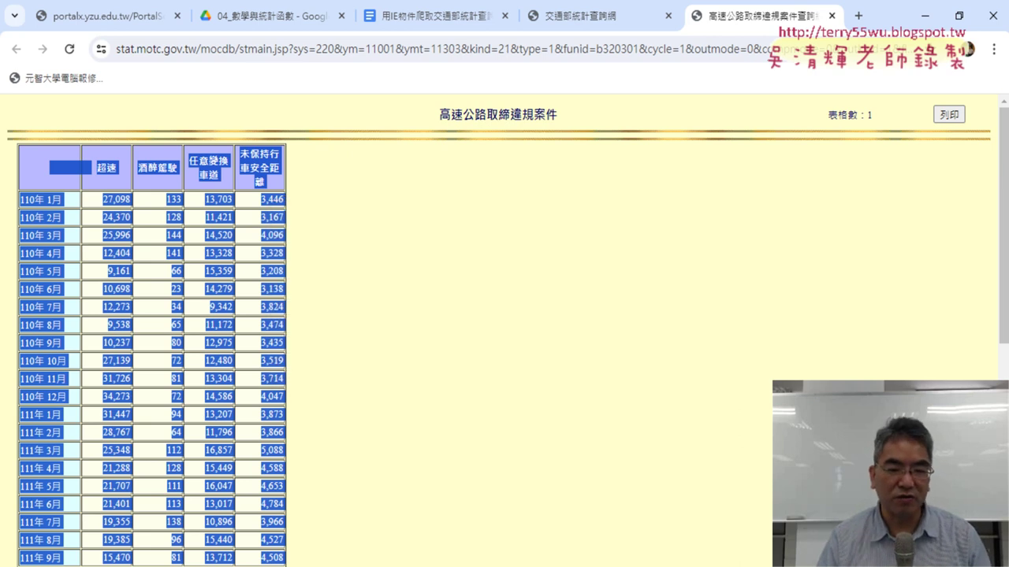
pyautogui.press('super')
# Launch Excel and create a new blank workbook
pyautogui.click(97, 450)
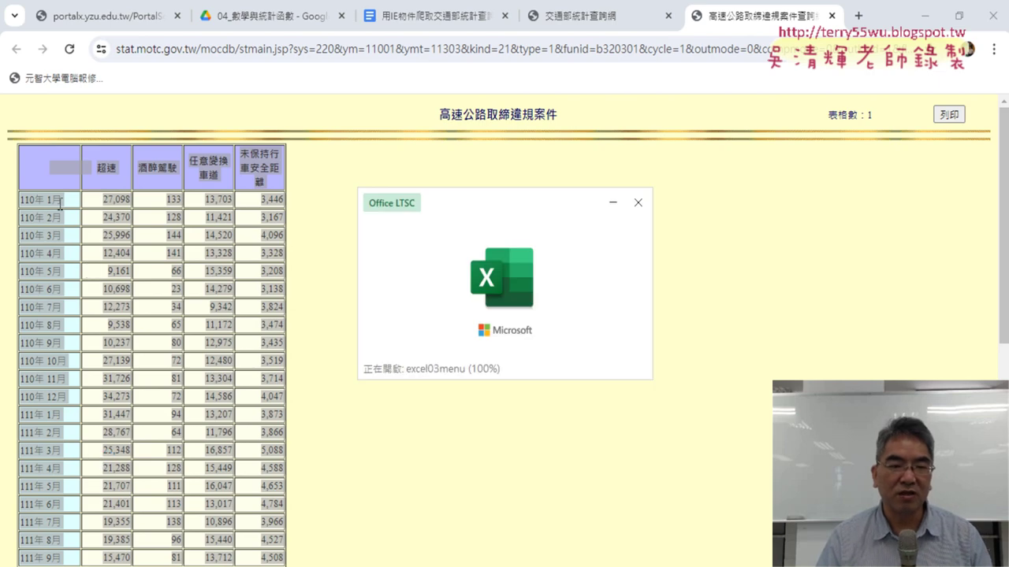
pyautogui.press('Return')
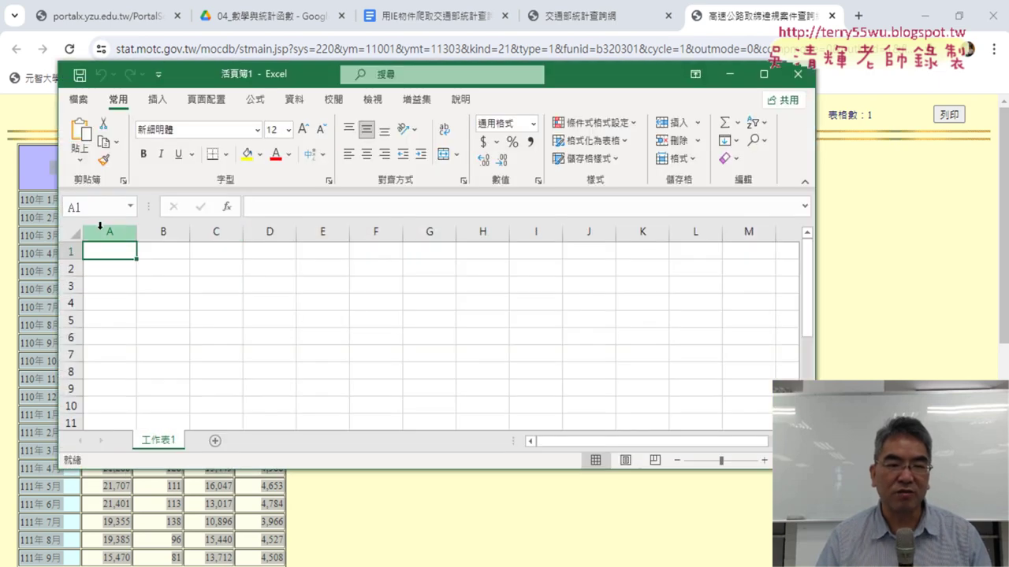
pyautogui.click(4, 156)
# Reselect and copy the full web results table, then paste it into cell A1
pyautogui.moveTo(5, 154); pyautogui.dragTo(30, 146)
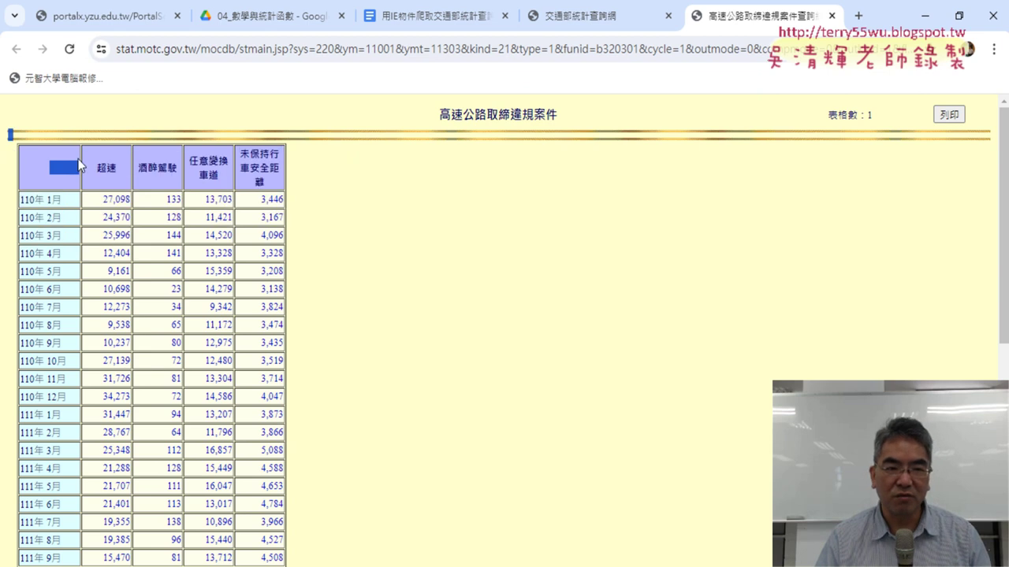
pyautogui.moveTo(8, 148)
pyautogui.mouseDown()
pyautogui.moveTo(26, 155)
pyautogui.moveTo(228, 563)
pyautogui.mouseUp()
pyautogui.click(10, 156)
pyautogui.click(75, 168)
pyautogui.moveTo(331, 564); pyautogui.dragTo(326, 460)
pyautogui.rightClick(282, 425)
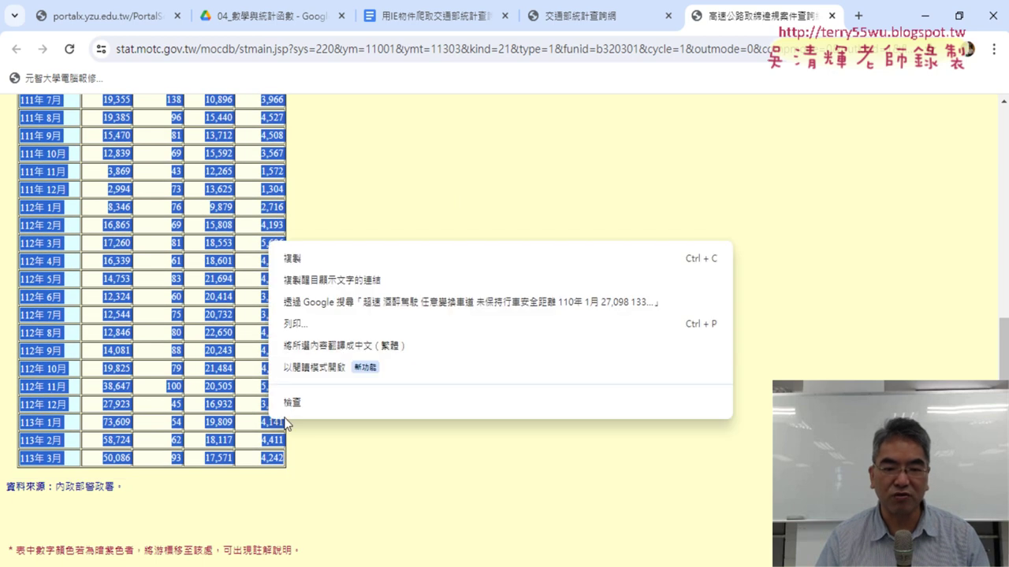
pyautogui.click(344, 261)
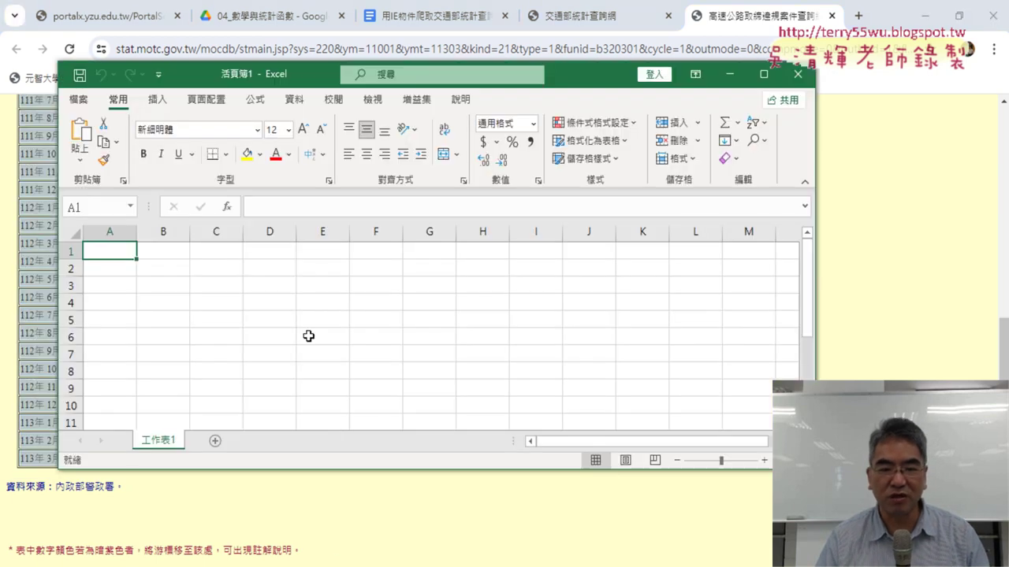
pyautogui.hotkey('ctrl', 'v')
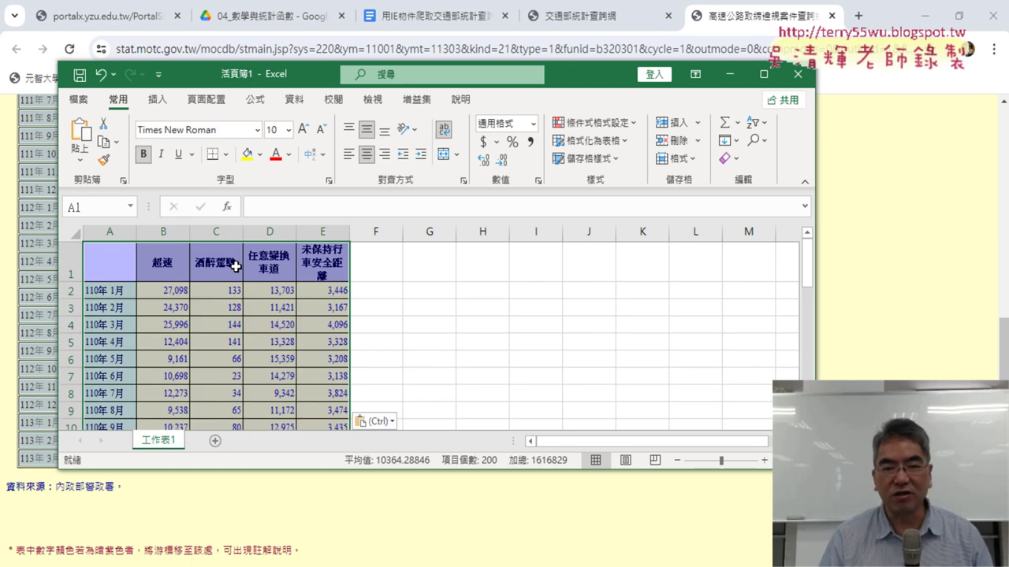
pyautogui.click(853, 290)
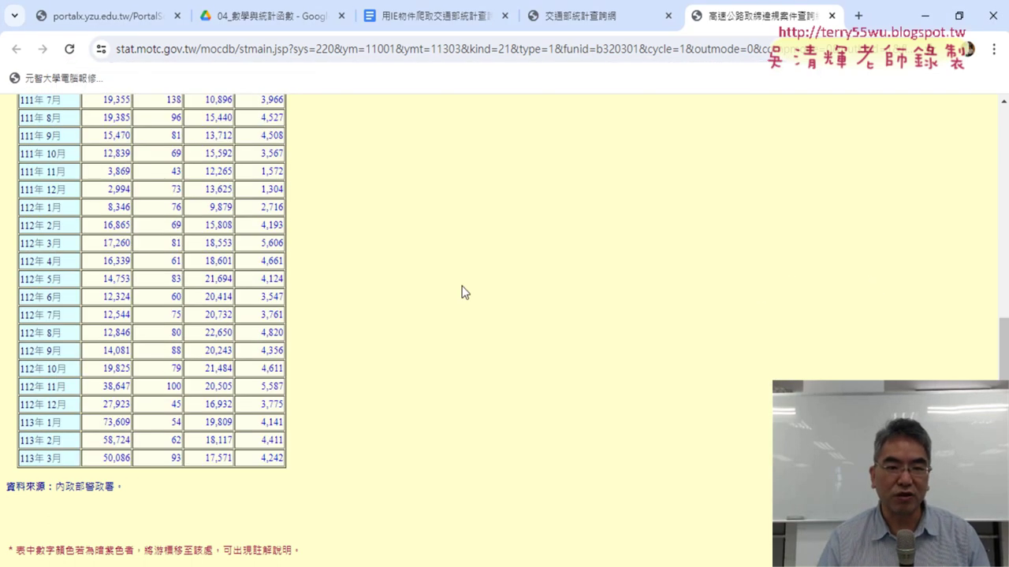
# Select and copy the web results table once more
pyautogui.scroll(5, 354, 284)
pyautogui.moveTo(53, 164); pyautogui.dragTo(88, 182)
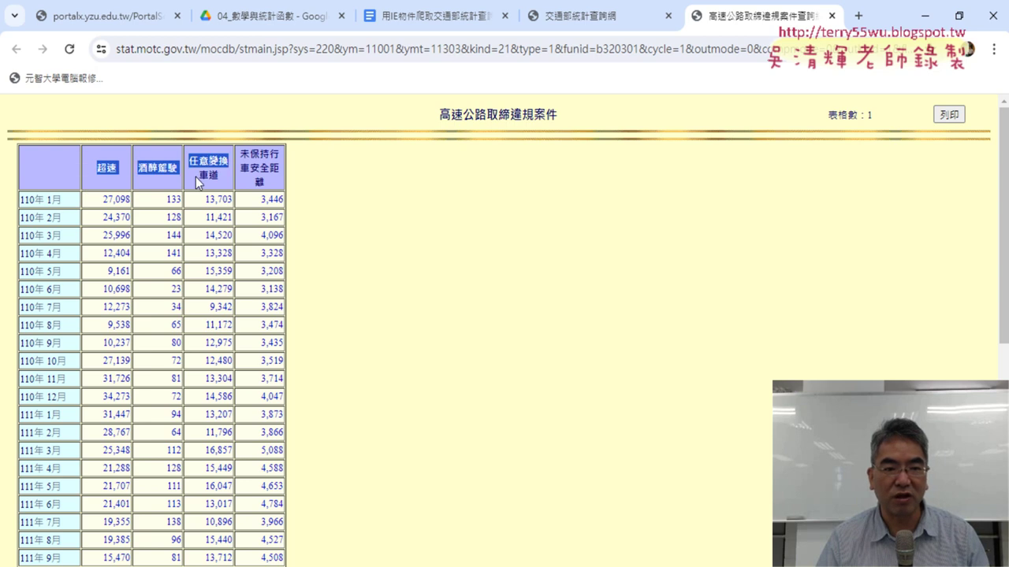
pyautogui.moveTo(84, 168)
pyautogui.mouseDown()
pyautogui.moveTo(302, 551)
pyautogui.moveTo(293, 438)
pyautogui.mouseUp()
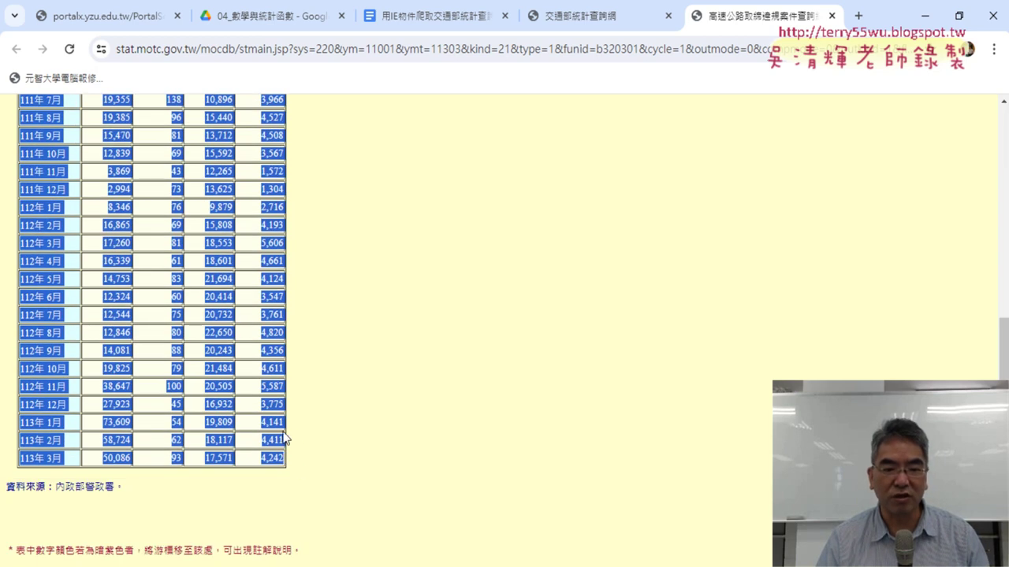
pyautogui.rightClick(287, 429)
pyautogui.click(352, 267)
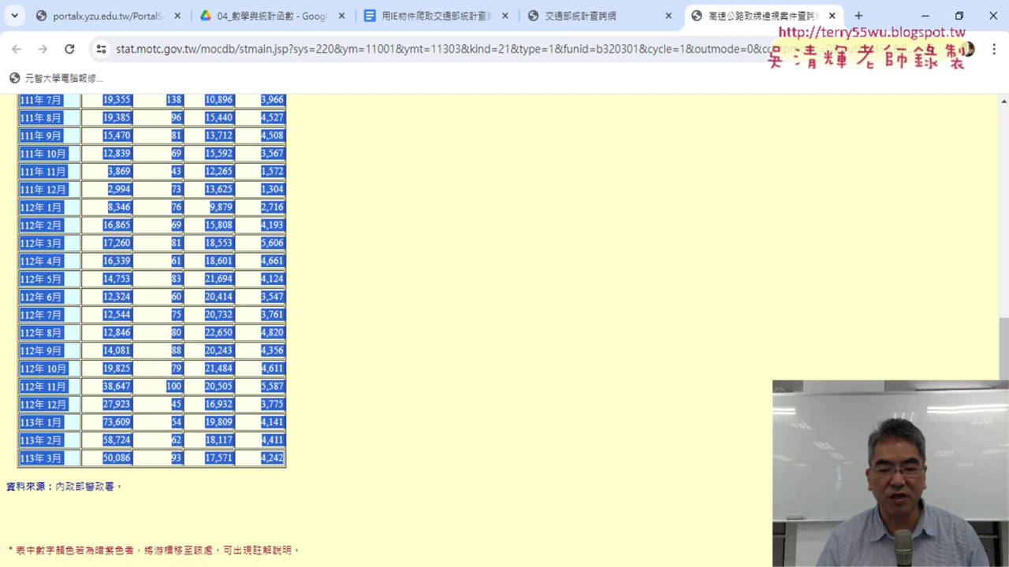
# Add sheet 工作表2, undo the one-row paste there, and maximize Excel
pyautogui.hotkey('alt', 'Tab')
pyautogui.click(209, 441)
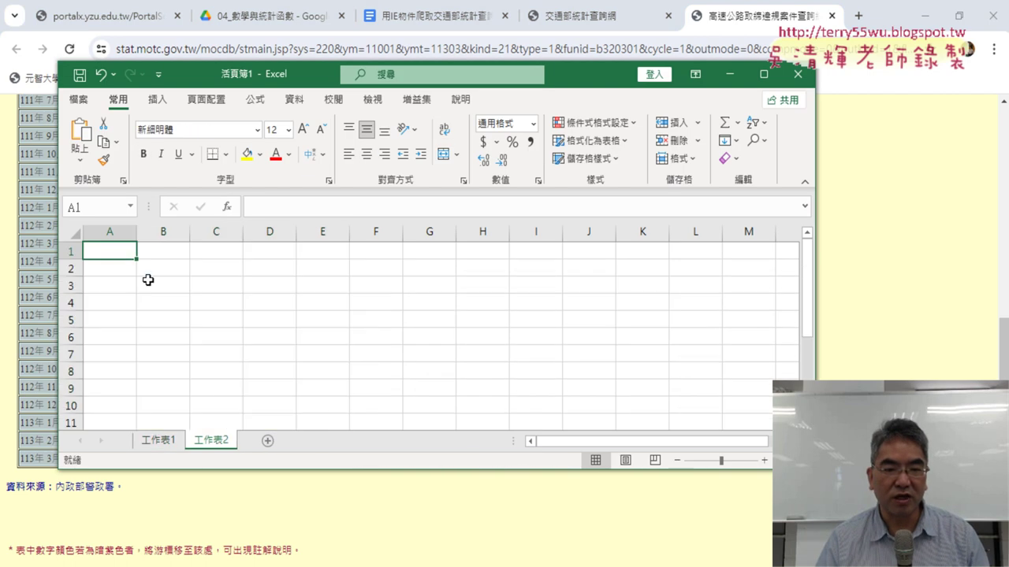
pyautogui.hotkey('ctrl', 'v')
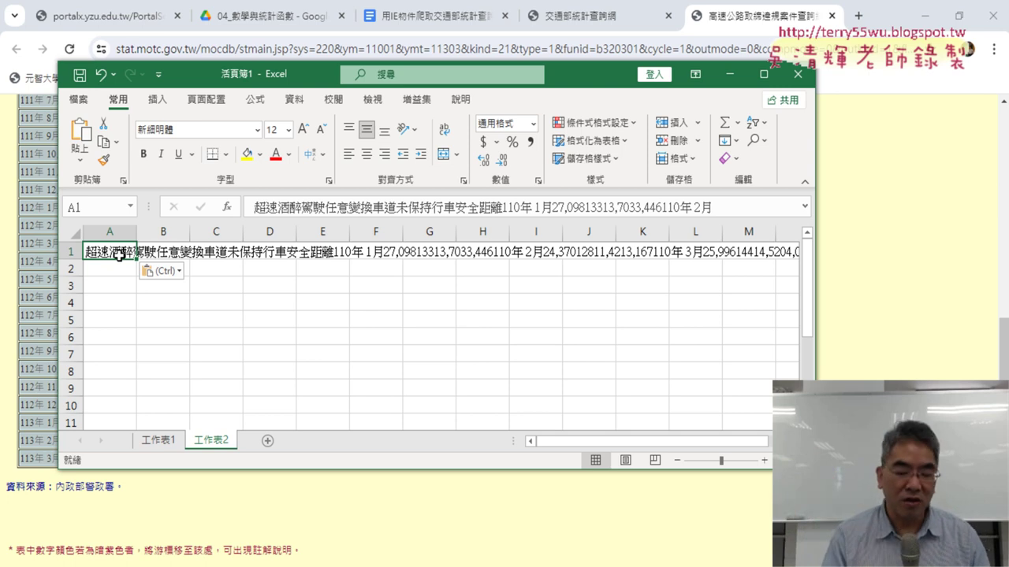
pyautogui.hotkey('ctrl', 'z')
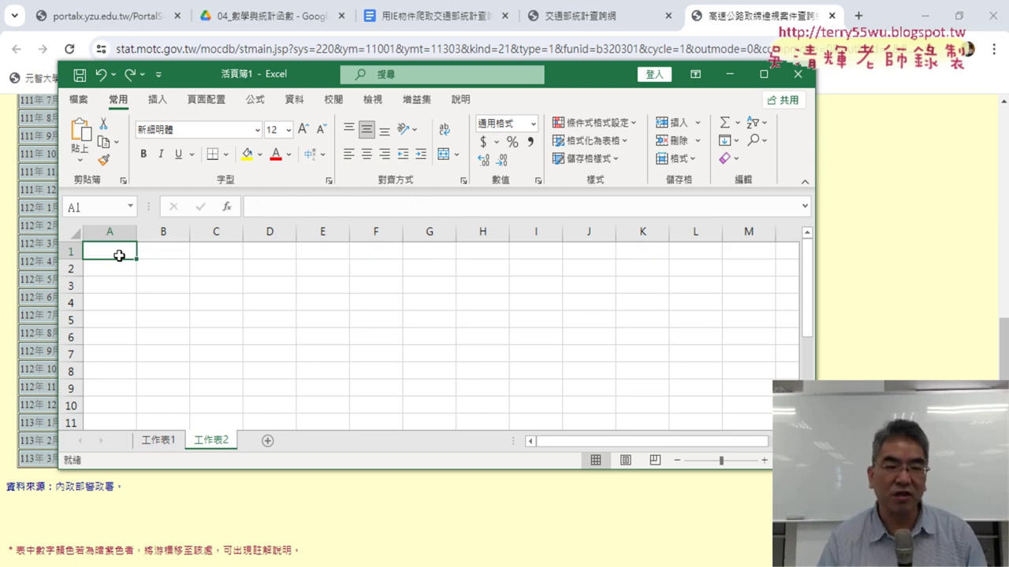
pyautogui.click(762, 73)
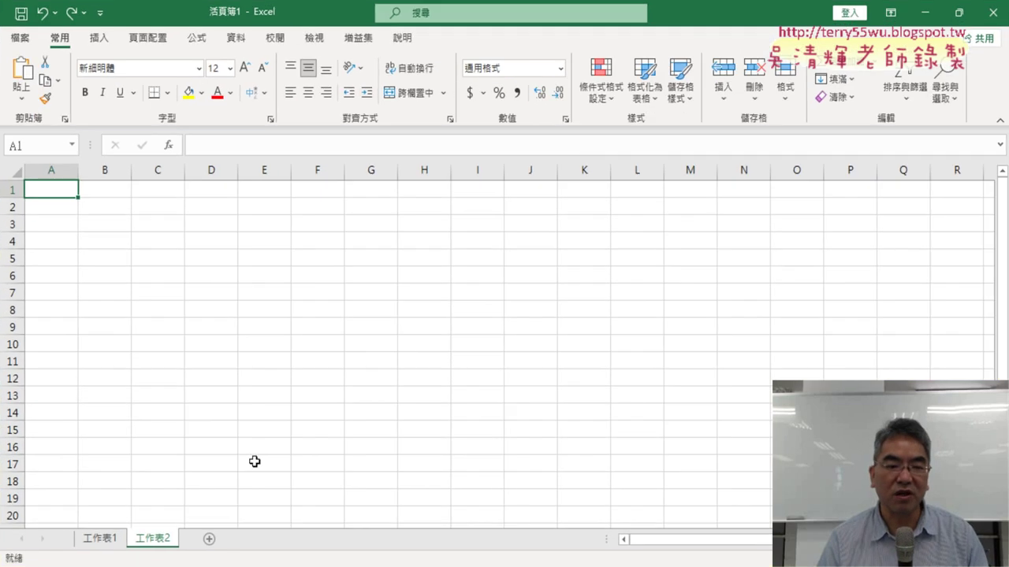
# Return to 工作表1, with months in column A and the four violation columns B–E
pyautogui.click(100, 539)
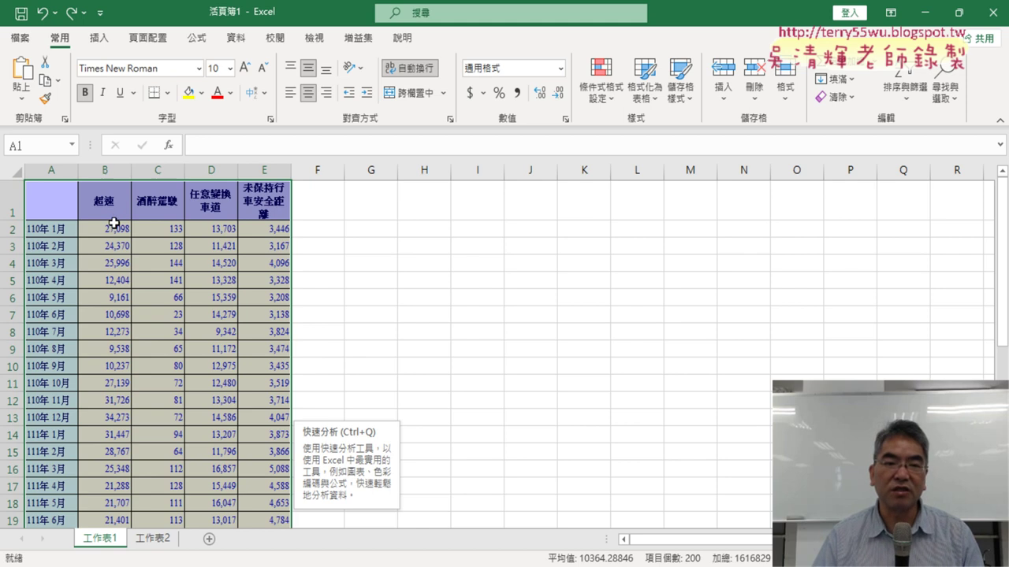
# Insert a Line with Markers chart of the four violation series, then move and enlarge it
pyautogui.click(101, 47)
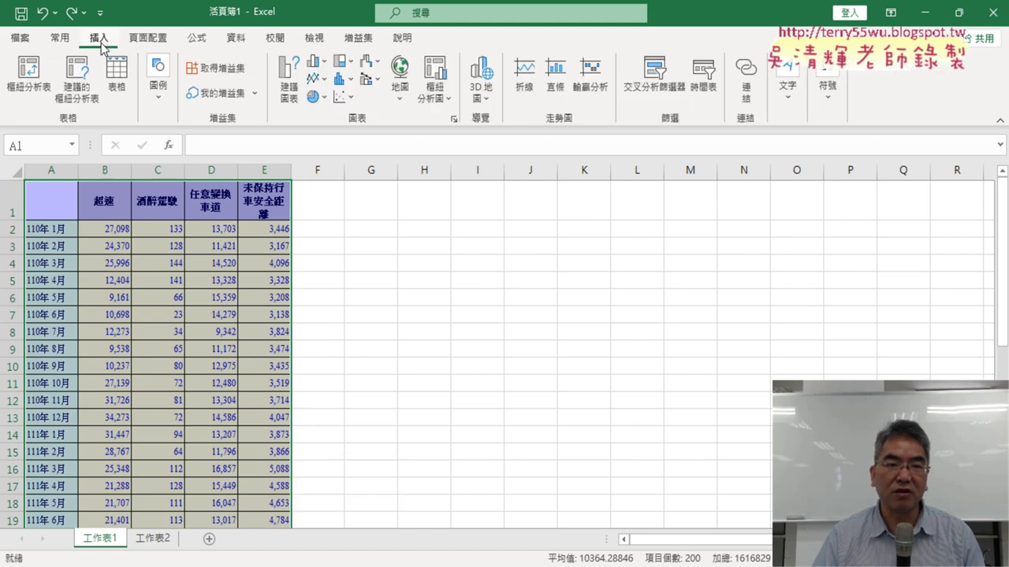
pyautogui.click(316, 78)
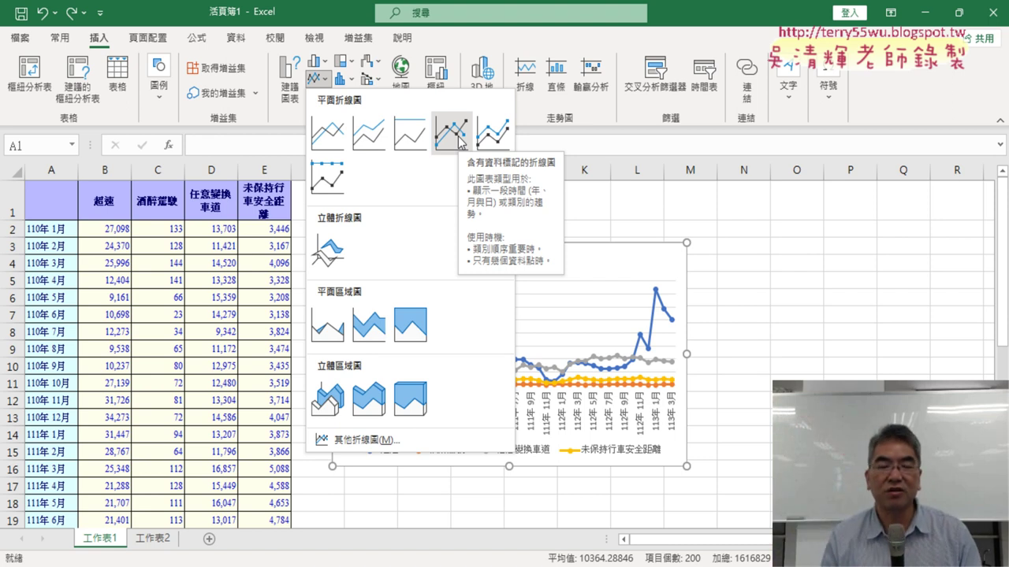
pyautogui.click(459, 140)
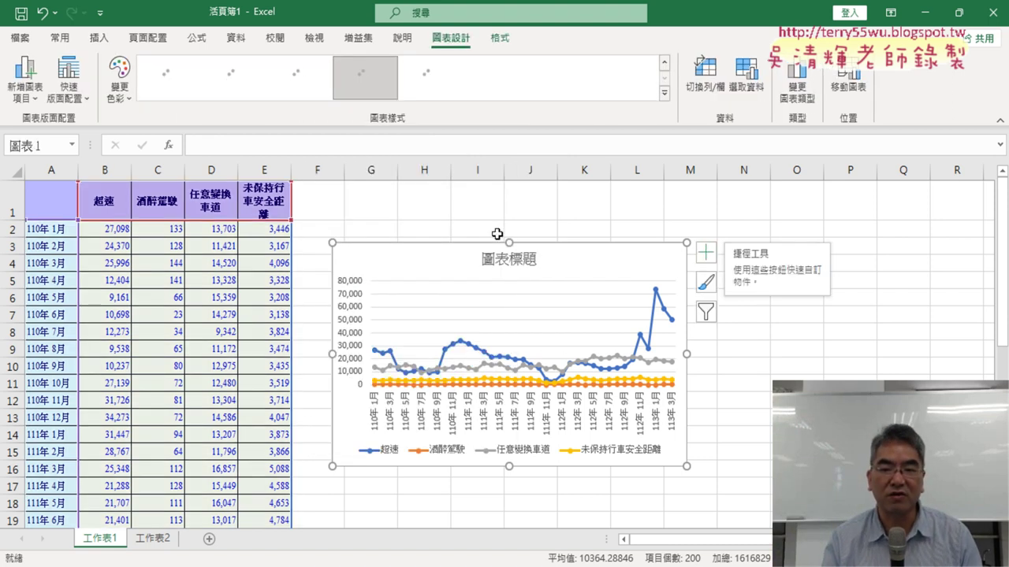
pyautogui.moveTo(508, 242); pyautogui.dragTo(508, 184)
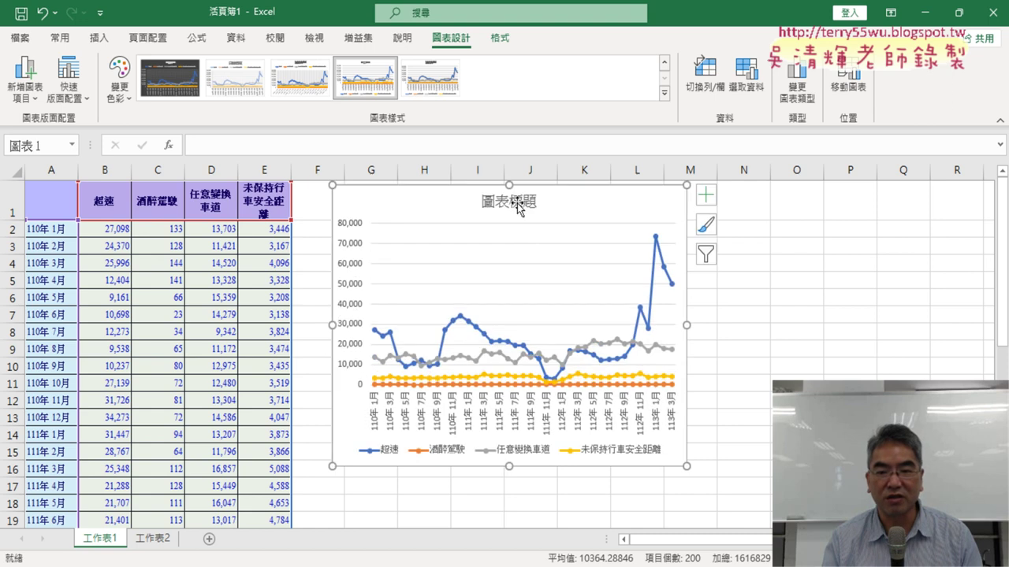
pyautogui.moveTo(688, 467); pyautogui.dragTo(929, 523)
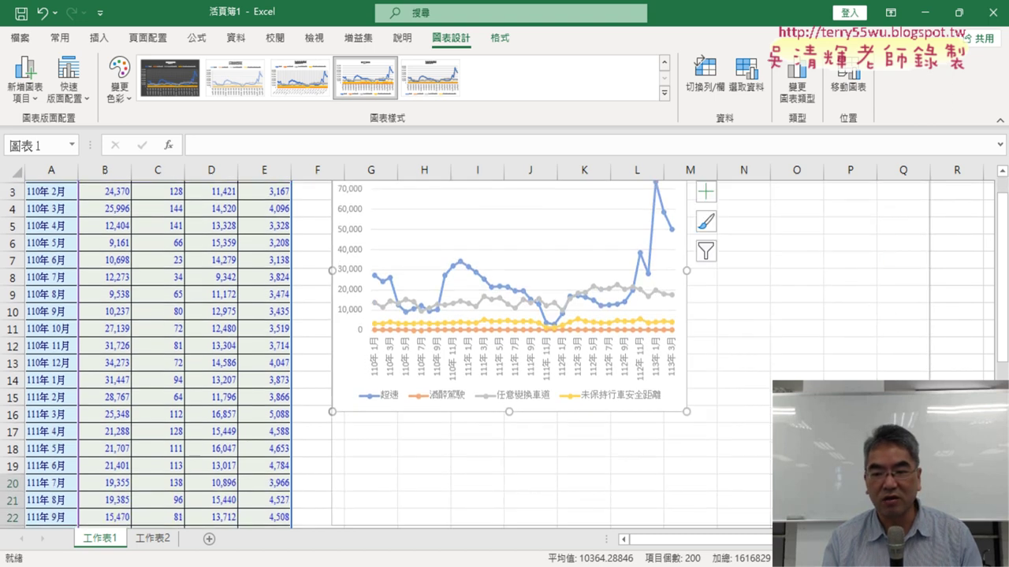
pyautogui.moveTo(332, 325); pyautogui.dragTo(311, 327)
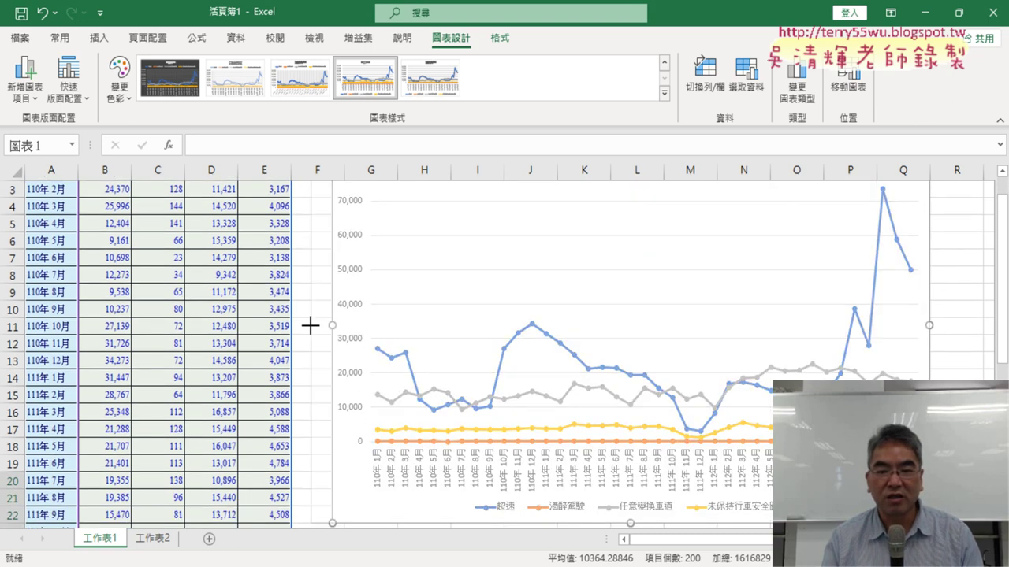
pyautogui.scroll(1, 378, 289)
# Copy the web page heading 高速公路取締違規案件 and select the chart title text for replacement
pyautogui.click(633, 202)
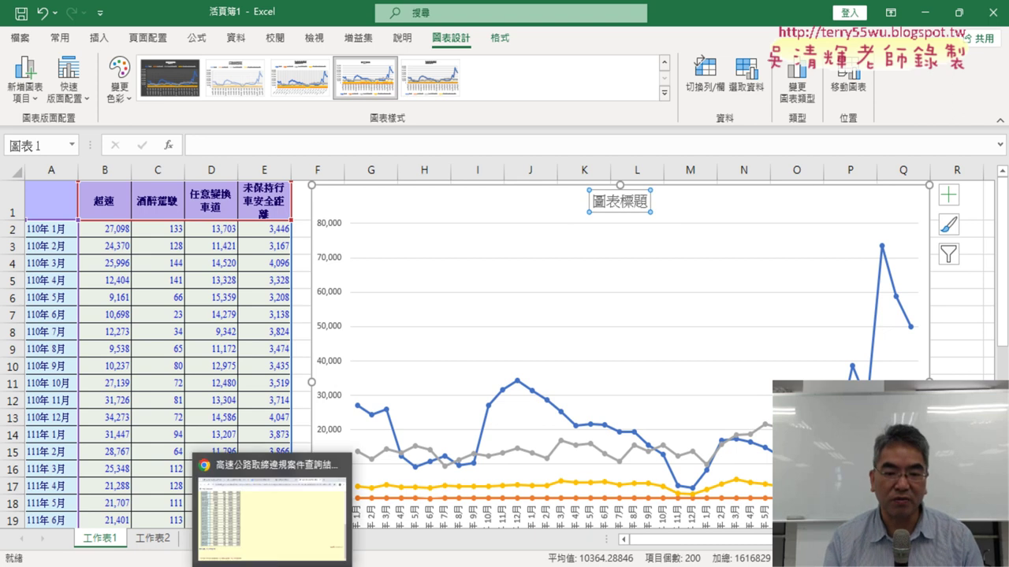
pyautogui.click(276, 516)
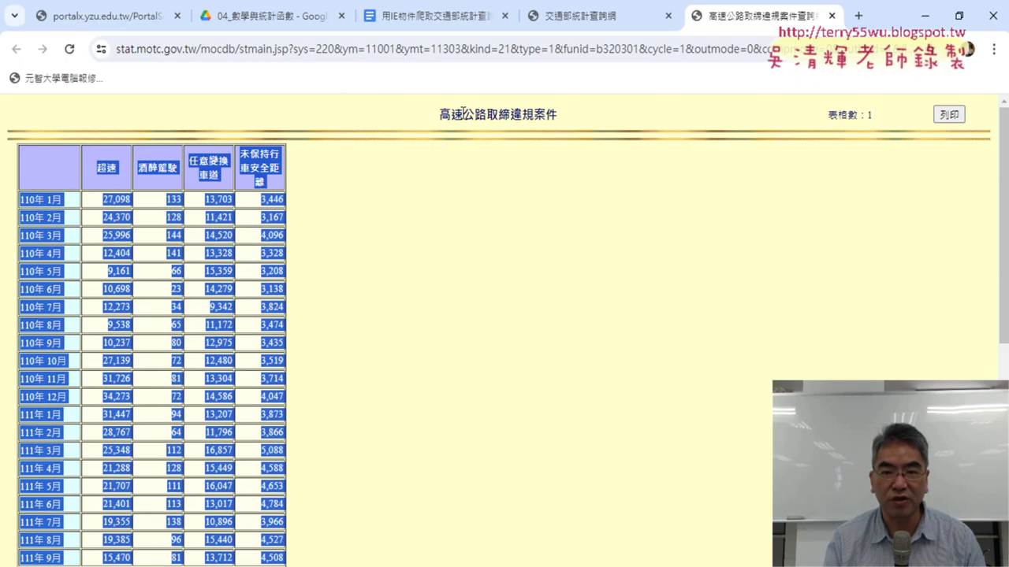
pyautogui.moveTo(463, 111); pyautogui.dragTo(562, 128)
pyautogui.rightClick(474, 115)
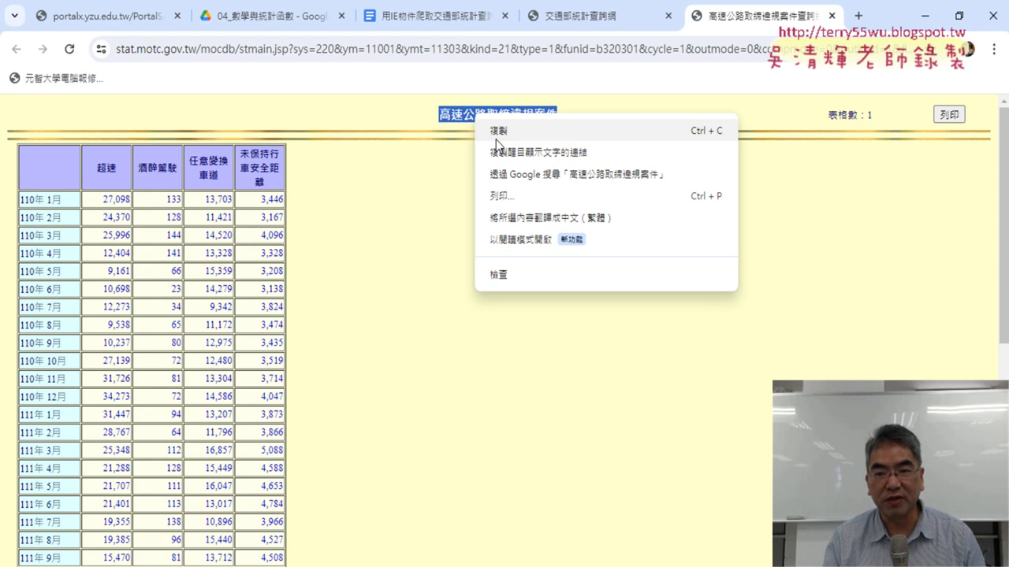
pyautogui.click(504, 131)
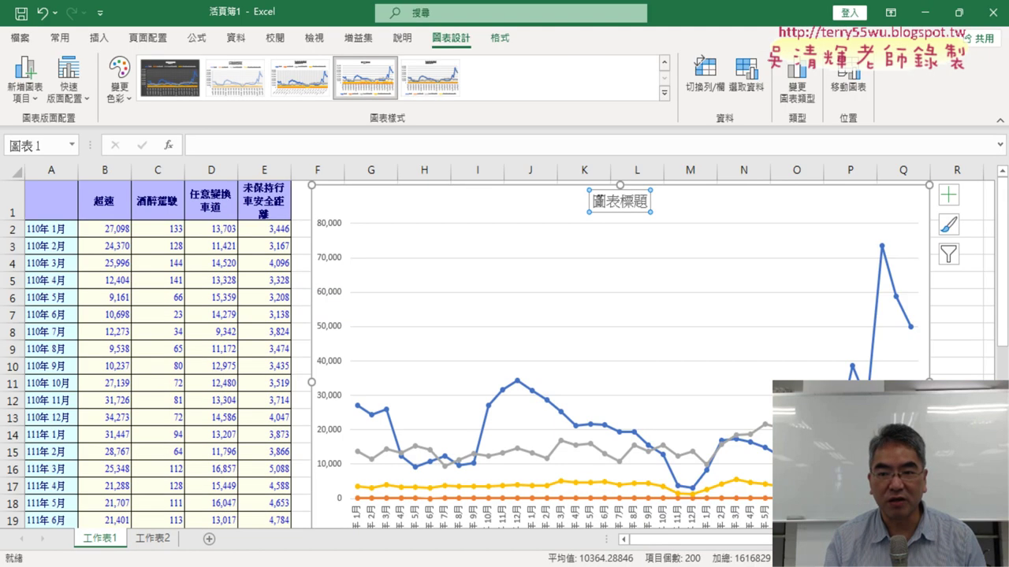
pyautogui.doubleClick(655, 202)
# Use 高速公路取締違規案件 as both the chart title and the first sheet's name
pyautogui.hotkey('ctrl', 'v')
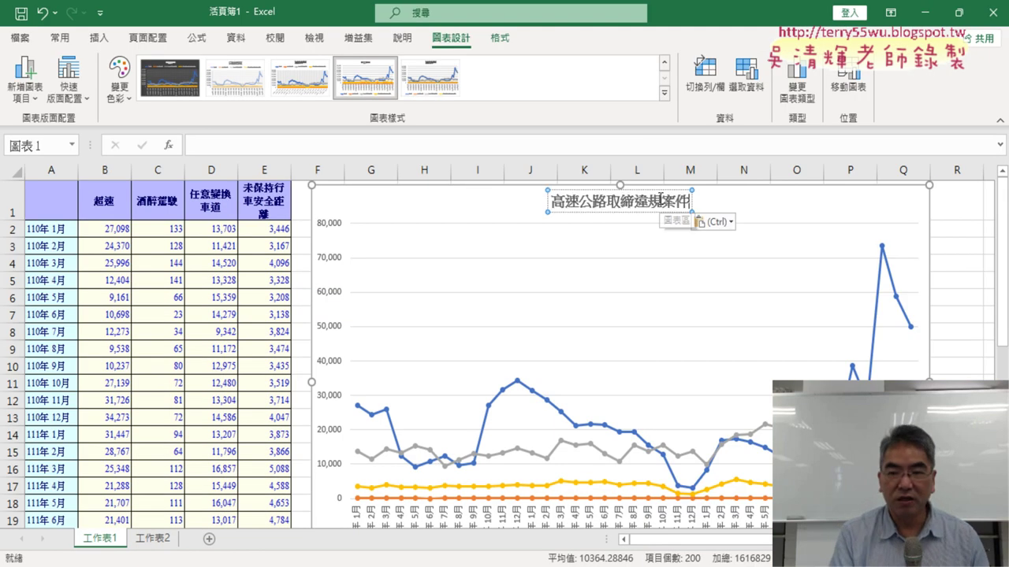
pyautogui.press('Escape')
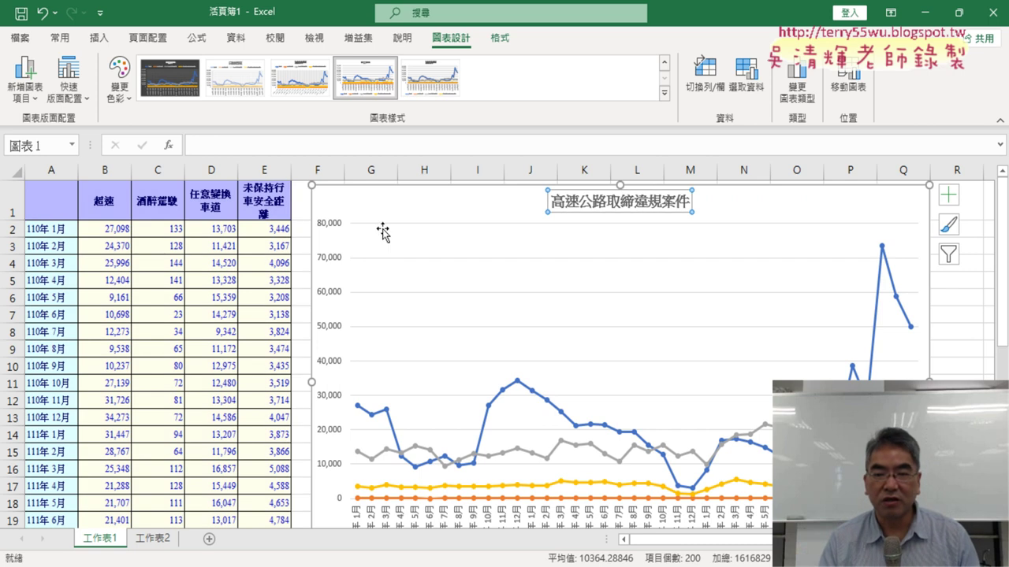
pyautogui.doubleClick(104, 542)
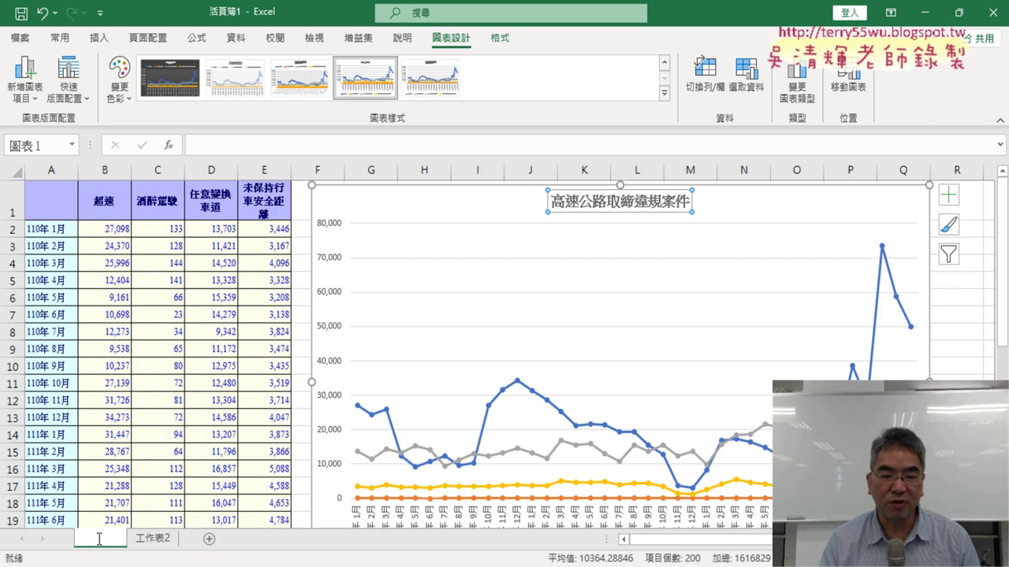
pyautogui.hotkey('ctrl', 'v')
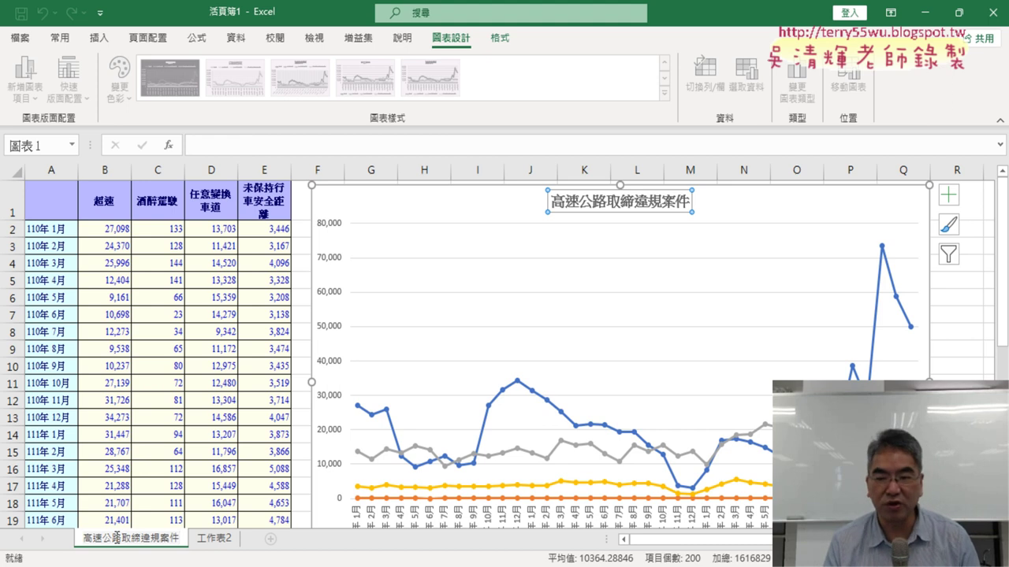
# Move the line chart so its top edge lines up with row 1 beside the table
pyautogui.click(971, 379)
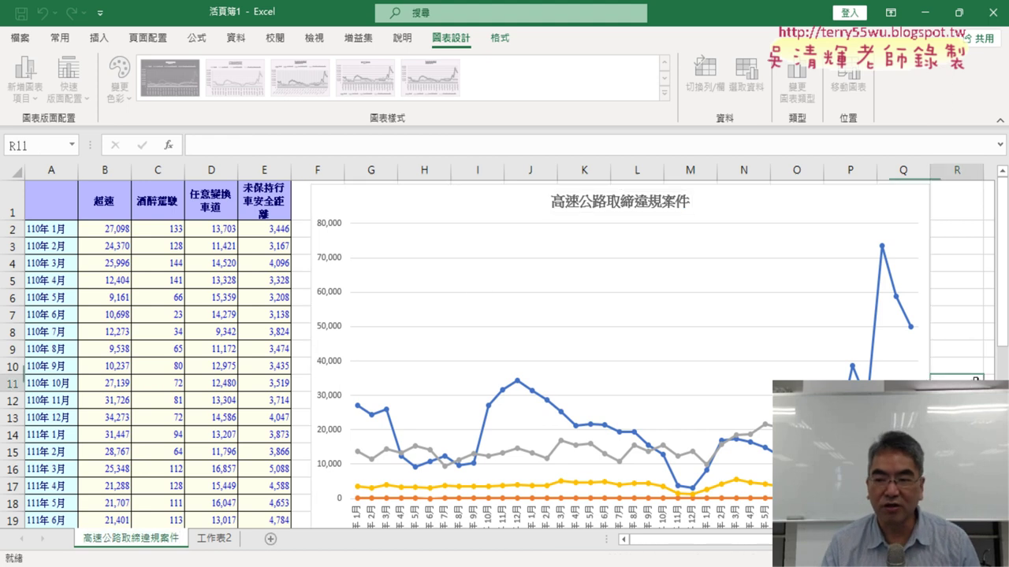
pyautogui.click(96, 165)
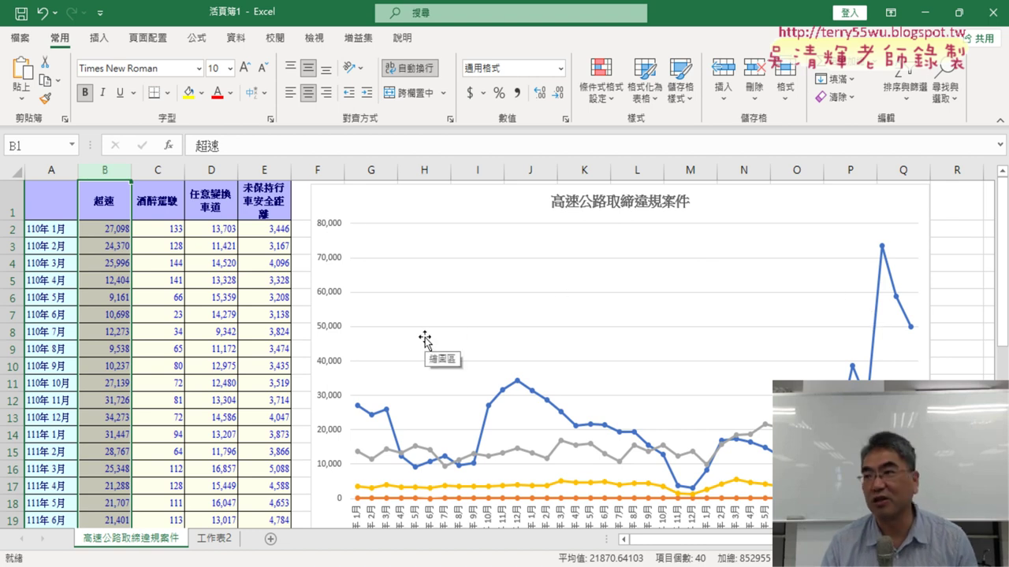
pyautogui.scroll(-1, 733, 354)
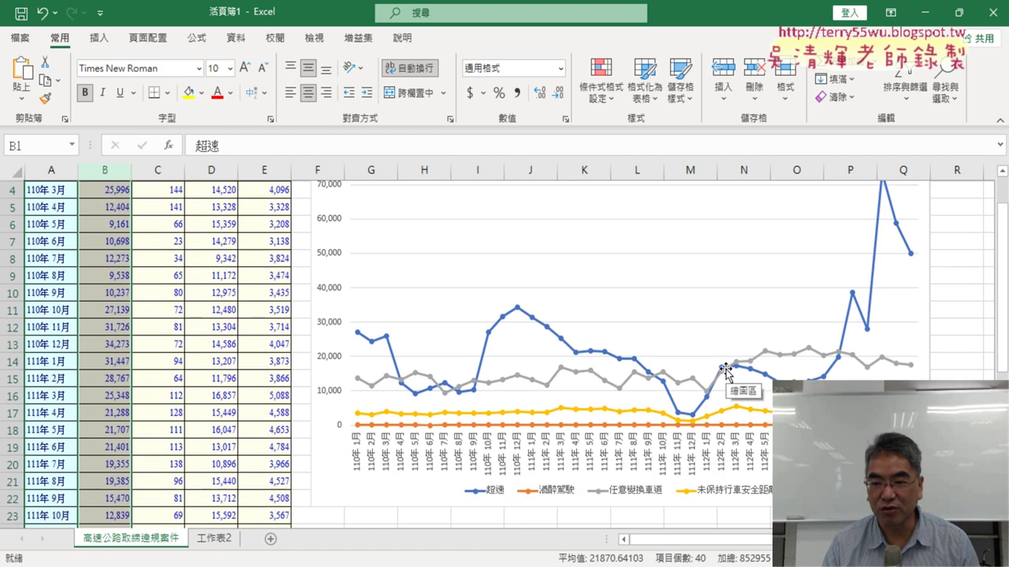
pyautogui.scroll(1, 882, 302)
pyautogui.click(918, 207)
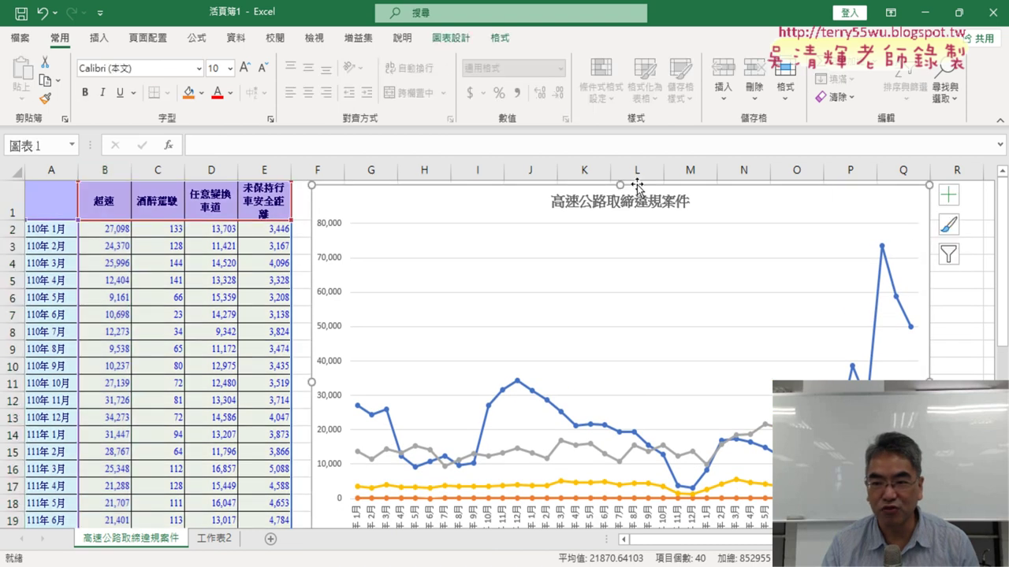
pyautogui.moveTo(622, 184); pyautogui.dragTo(622, 192)
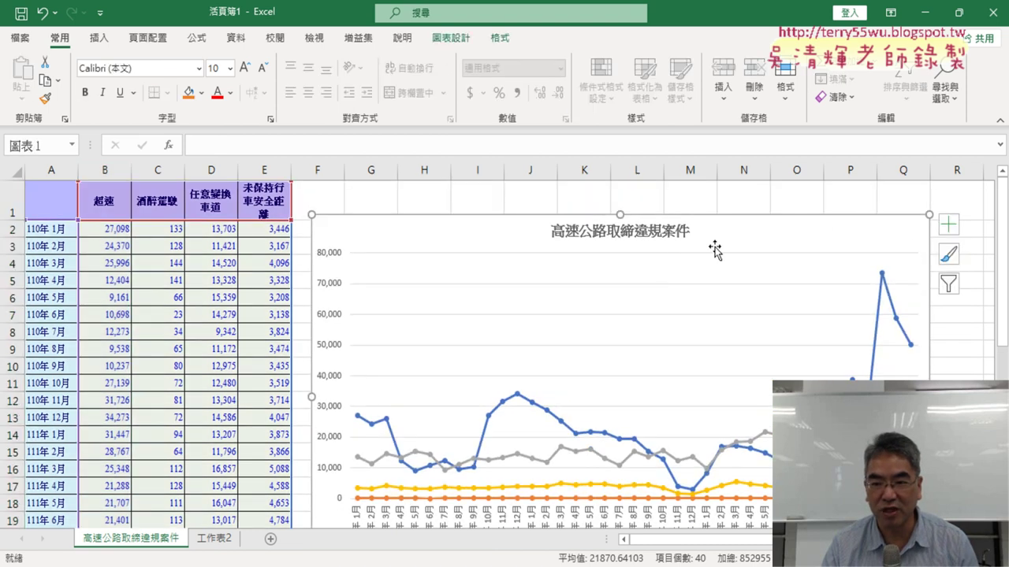
pyautogui.moveTo(749, 208); pyautogui.dragTo(746, 200)
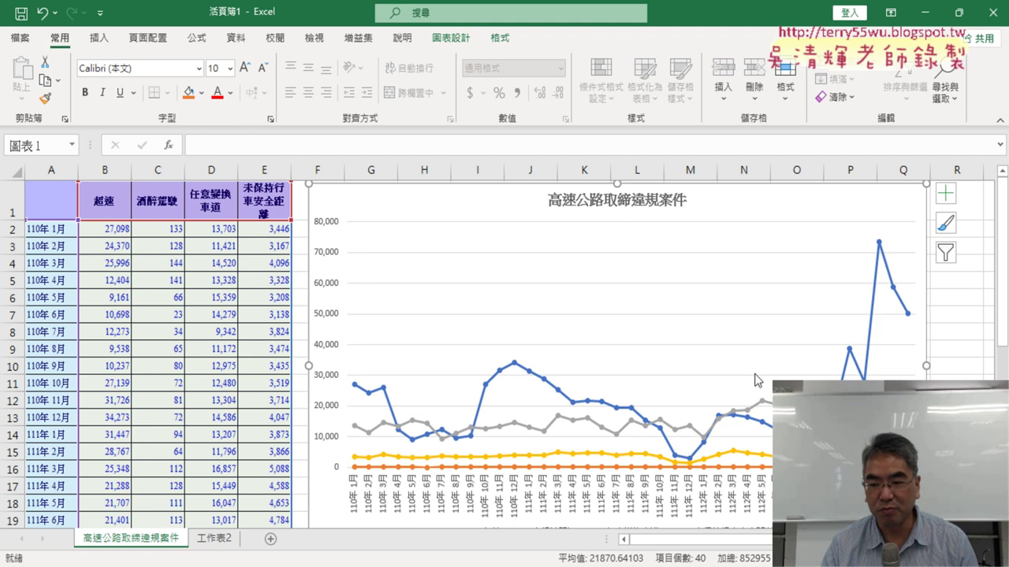
# Collapse the ribbon to show only its tab names
pyautogui.click(999, 123)
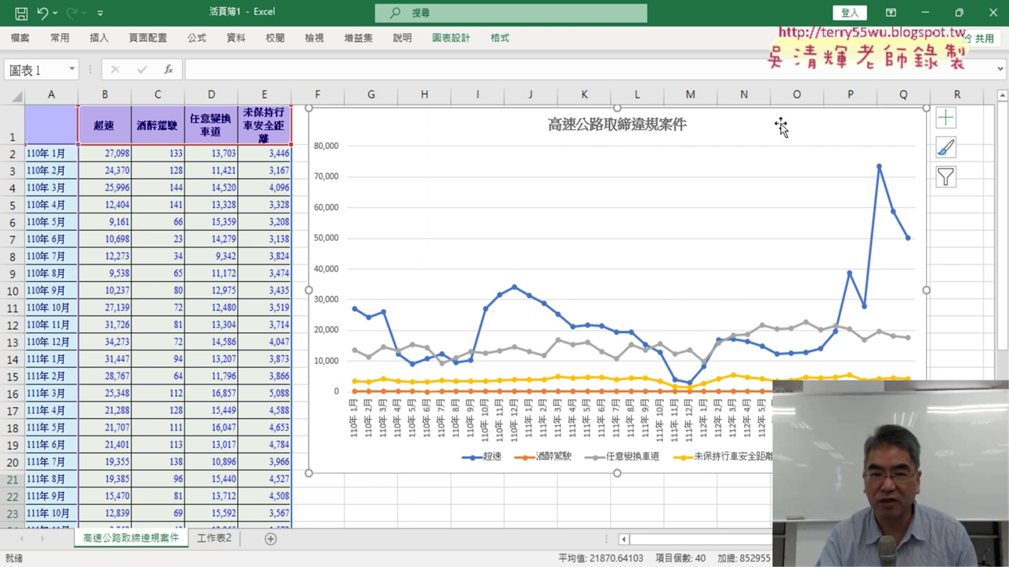
# Delete the combined line chart and select A1:B40, the month labels with 超速 values
pyautogui.press('Delete')
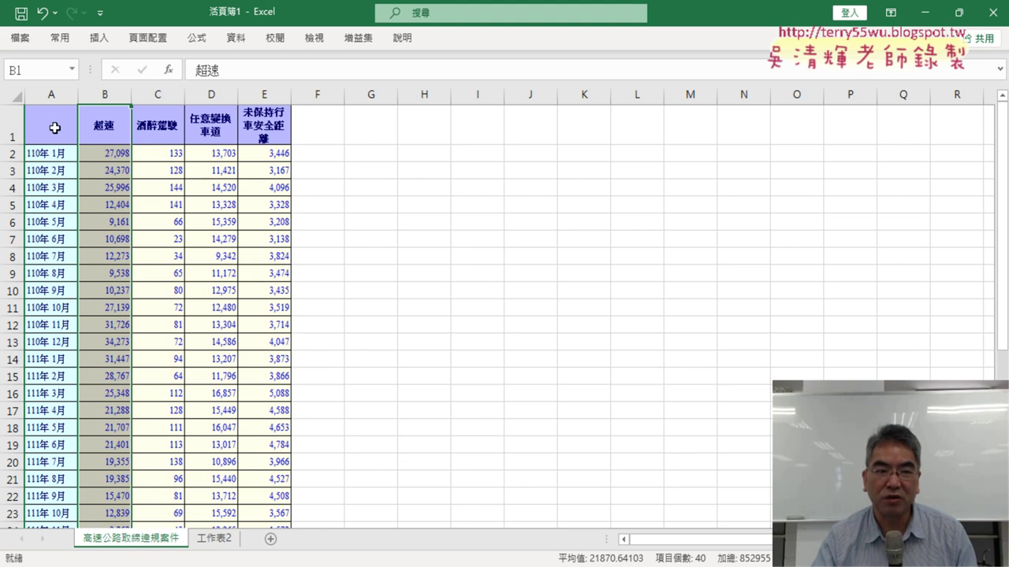
pyautogui.click(50, 123)
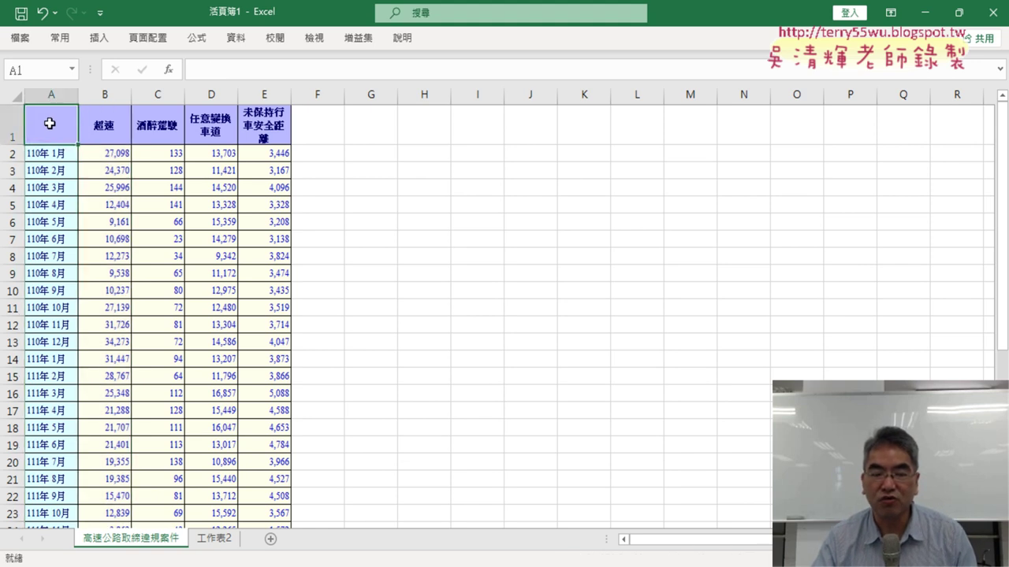
pyautogui.moveTo(50, 124); pyautogui.dragTo(92, 132)
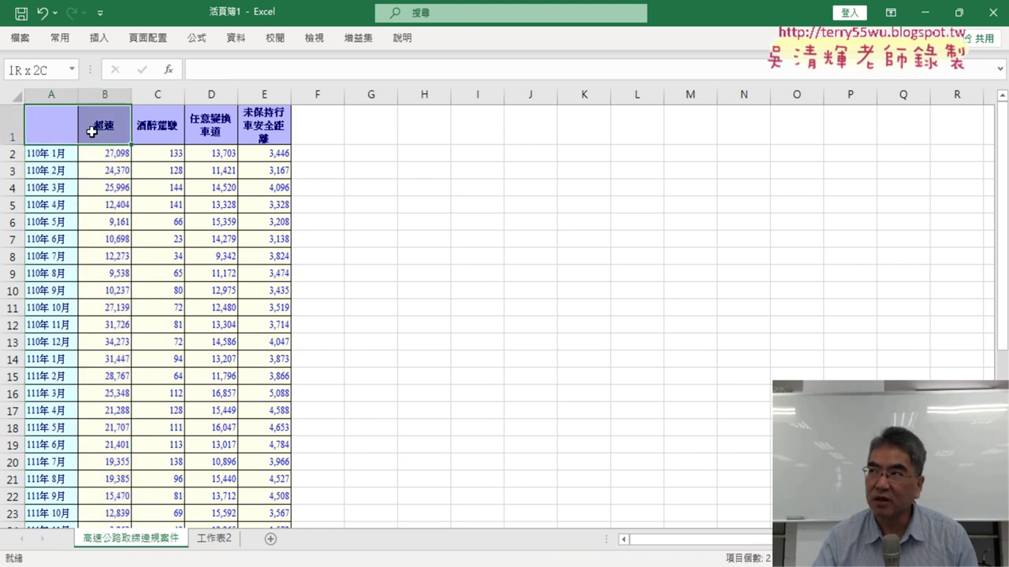
pyautogui.click(52, 128)
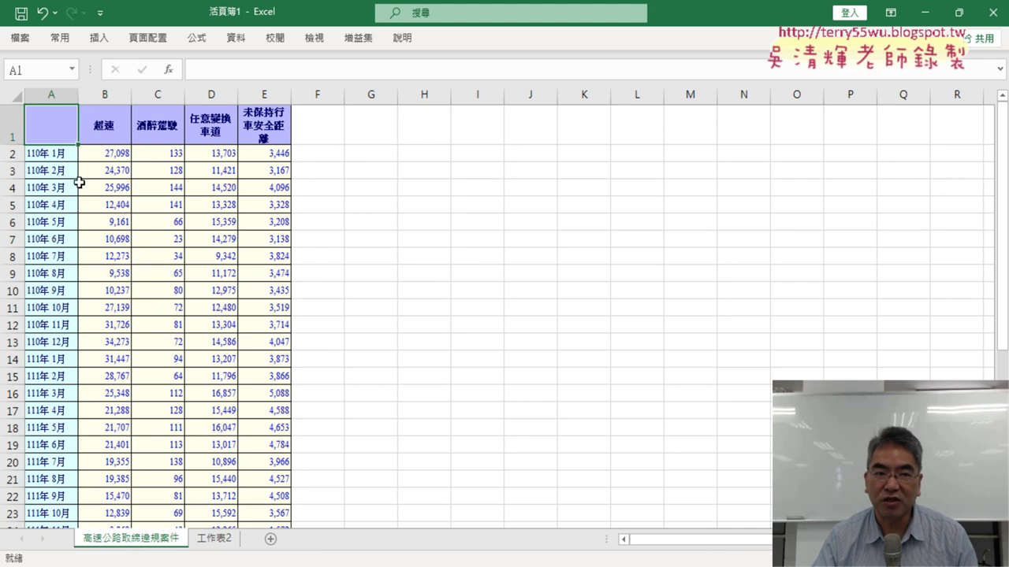
pyautogui.scroll(-6, 81, 302)
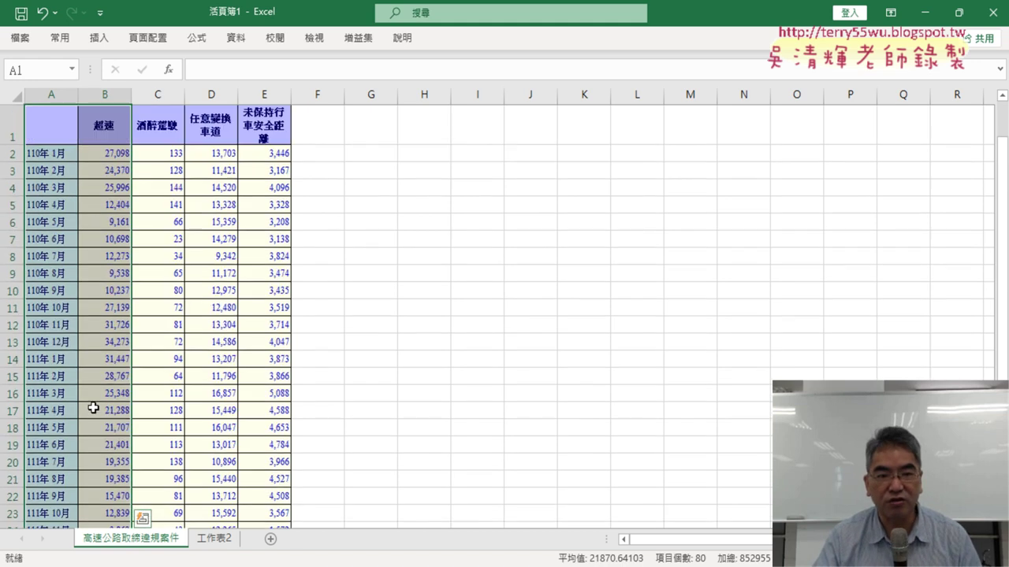
pyautogui.moveTo(116, 478); pyautogui.dragTo(61, 143)
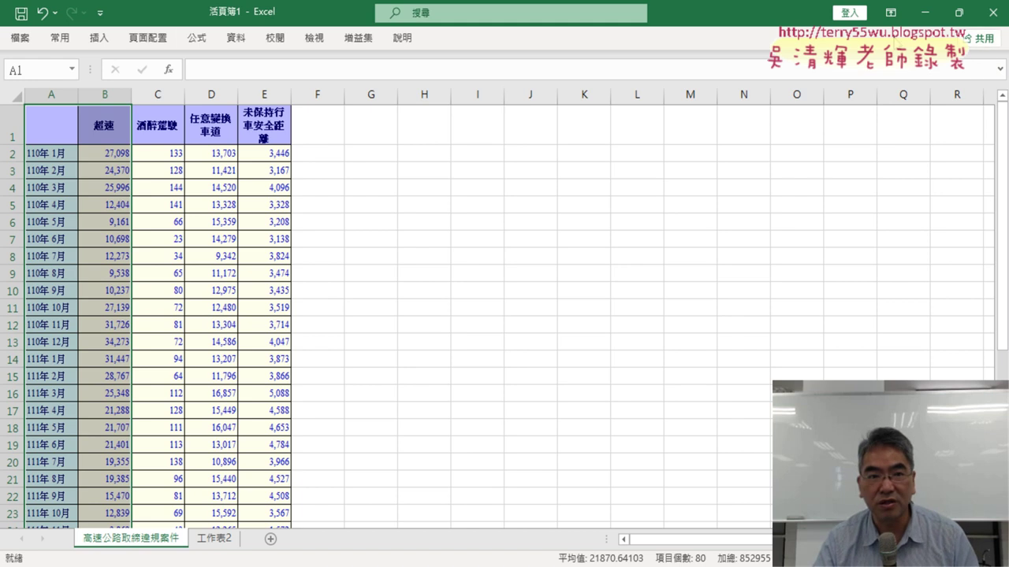
# Pin the 插入 (Insert) ribbon open so the chart commands stay visible
pyautogui.click(100, 12)
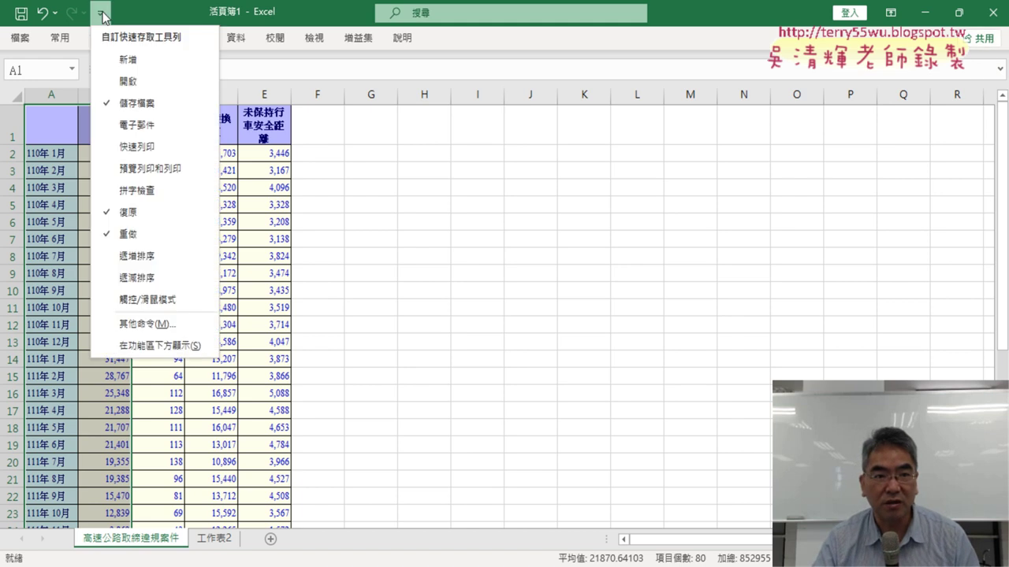
pyautogui.click(197, 14)
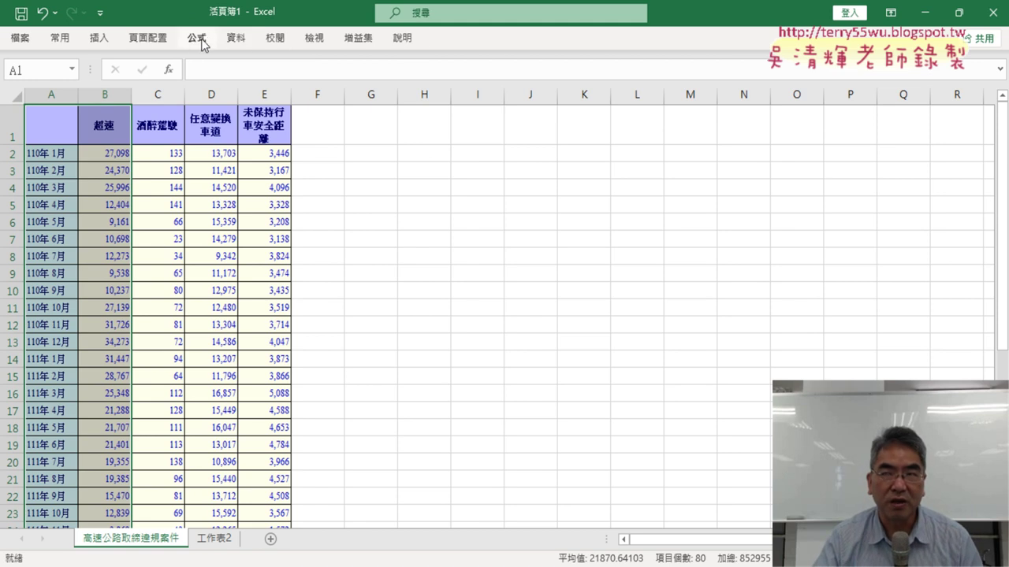
pyautogui.click(99, 38)
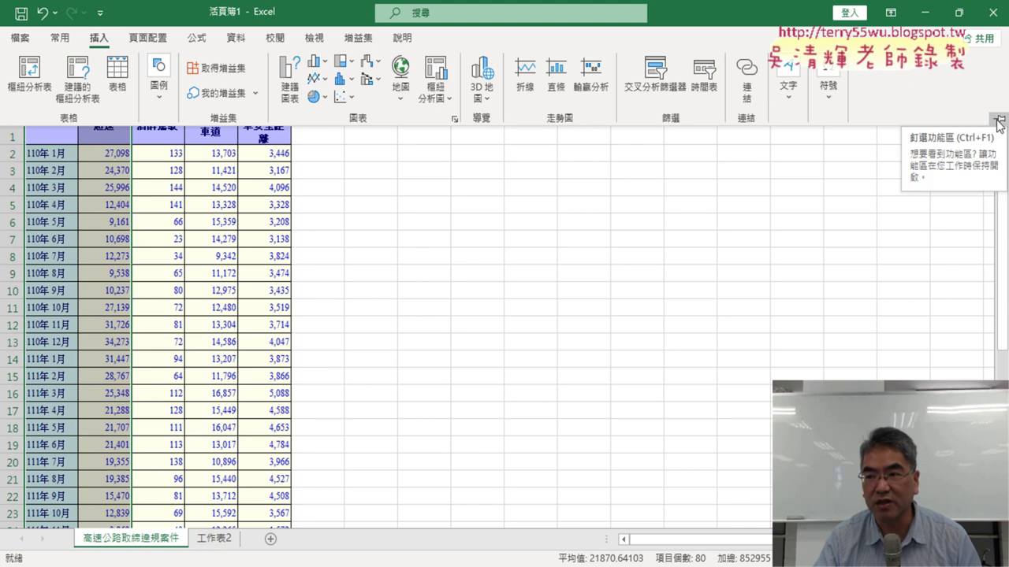
pyautogui.click(999, 120)
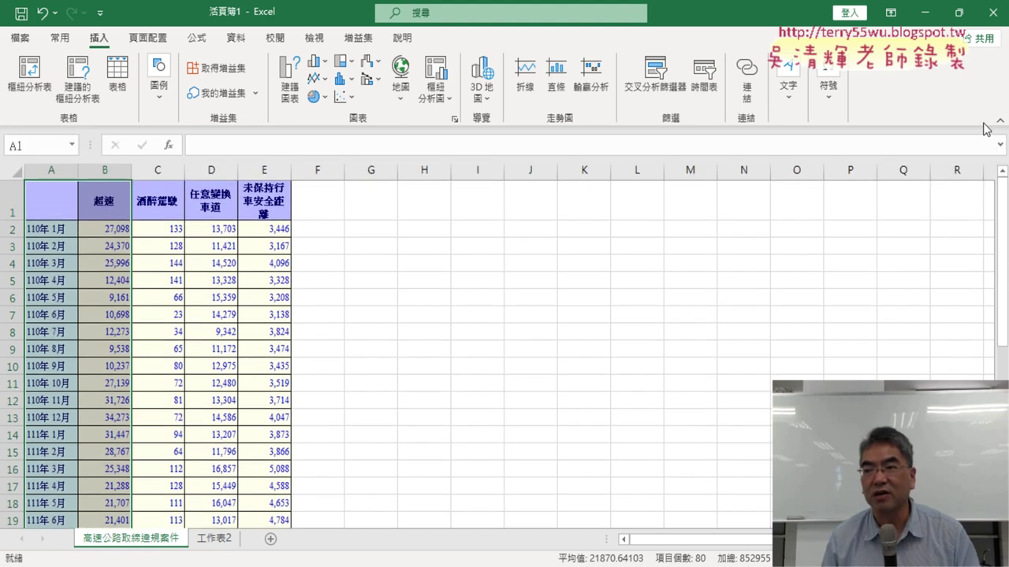
pyautogui.click(999, 121)
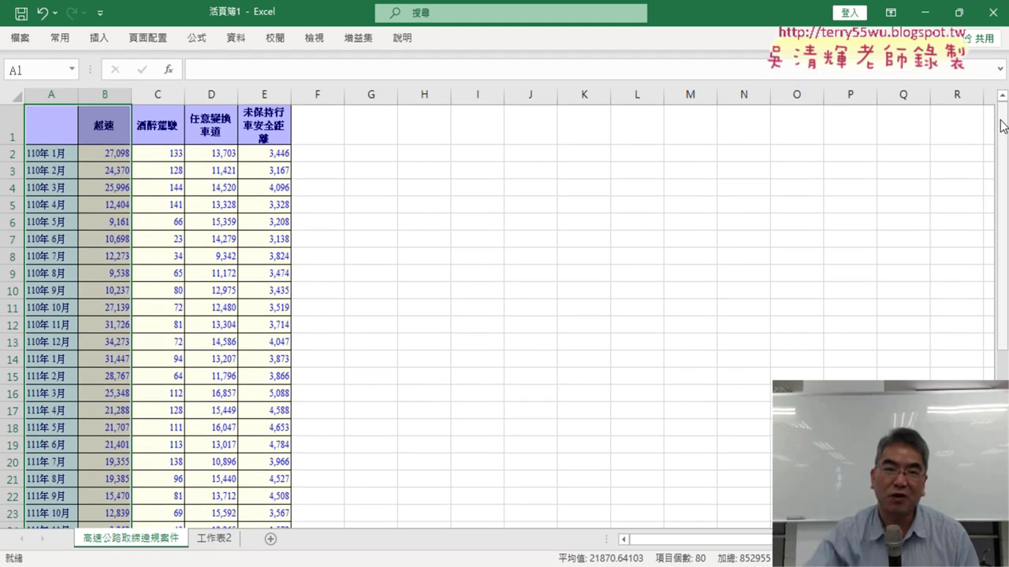
pyautogui.click(99, 39)
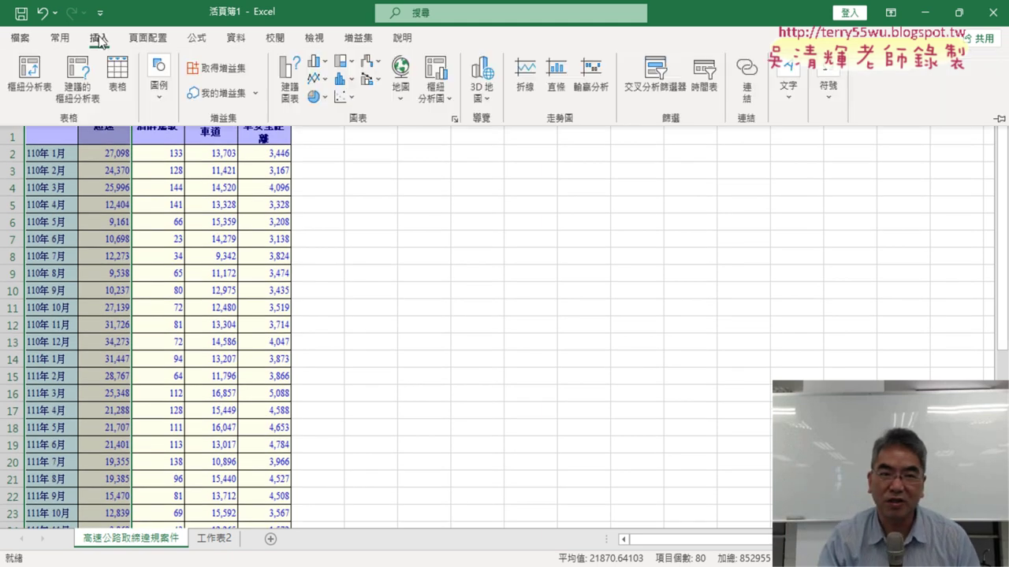
pyautogui.click(999, 118)
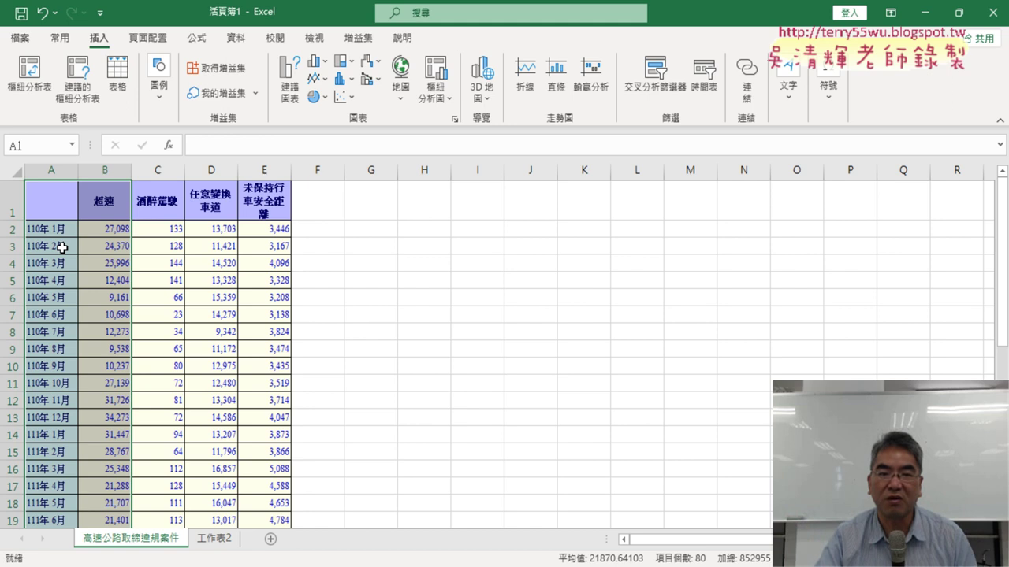
# Insert a Line with Markers chart of 超速, placed beside the table and stretched to column P
pyautogui.click(316, 79)
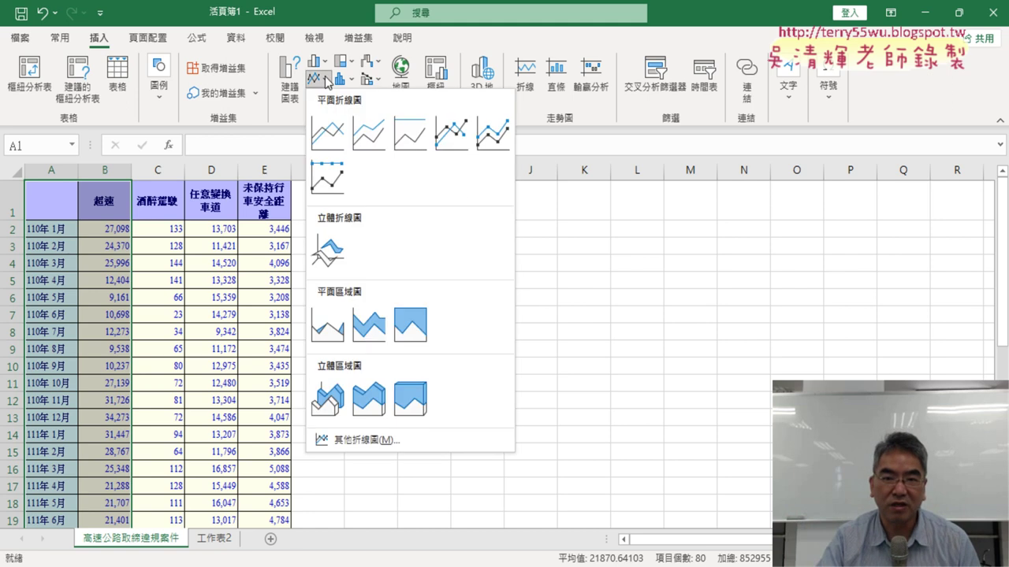
pyautogui.click(453, 141)
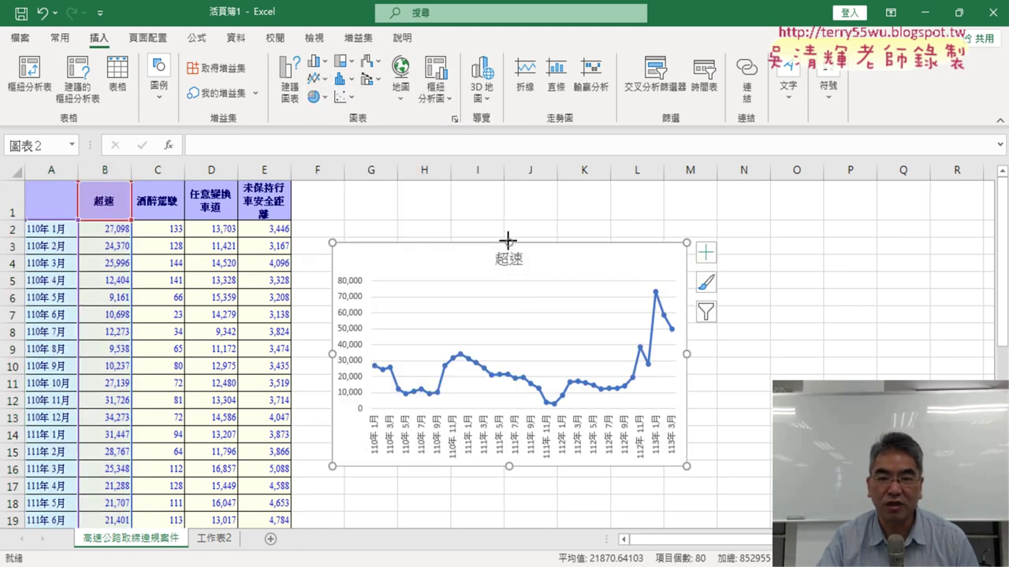
pyautogui.moveTo(507, 239); pyautogui.dragTo(468, 201)
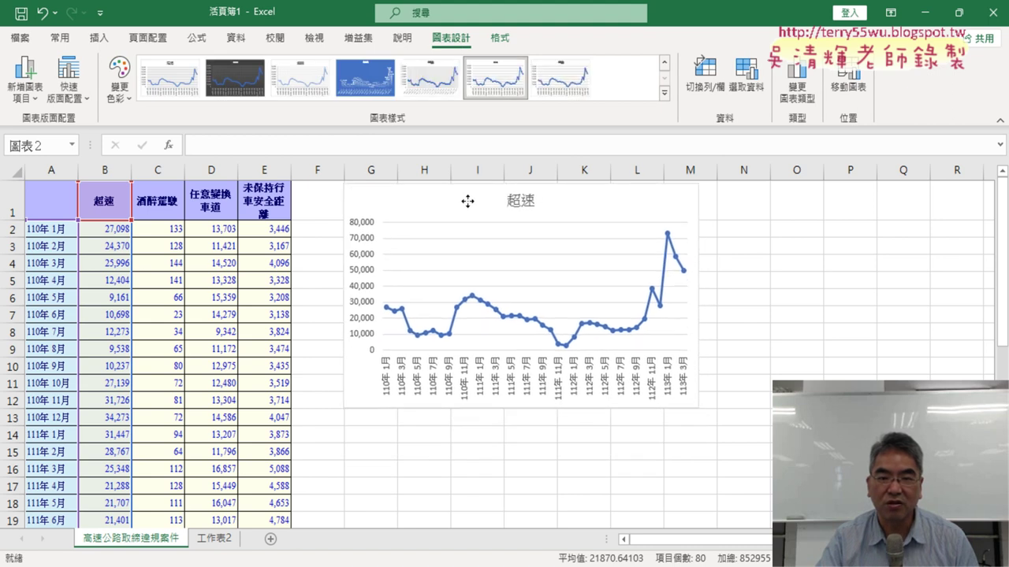
pyautogui.moveTo(467, 202); pyautogui.dragTo(468, 202)
pyautogui.moveTo(522, 405)
pyautogui.mouseDown()
pyautogui.moveTo(524, 367)
pyautogui.moveTo(523, 376)
pyautogui.mouseUp()
pyautogui.moveTo(701, 280); pyautogui.dragTo(877, 276)
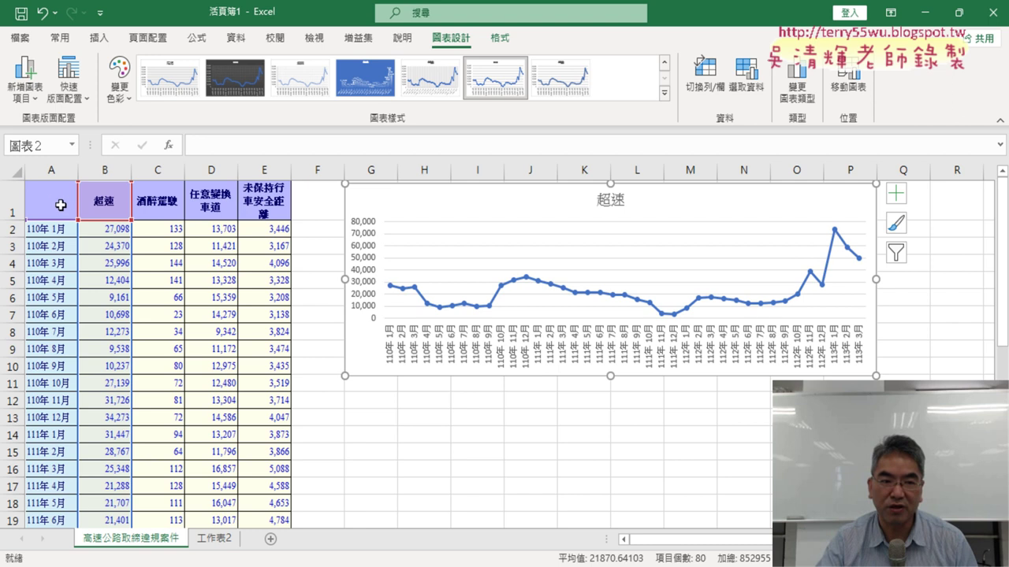
# Select only the month labels A1:A40, discarding an accidental A1:C40 selection
pyautogui.click(55, 197)
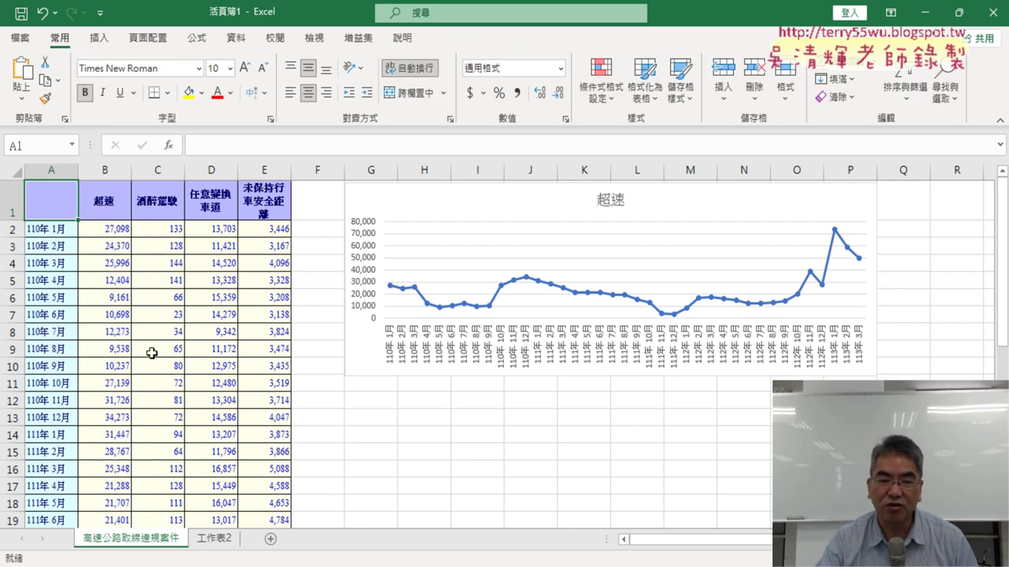
pyautogui.scroll(-4, 151, 353)
pyautogui.scroll(-3, 149, 367)
pyautogui.scroll(-1, 161, 434)
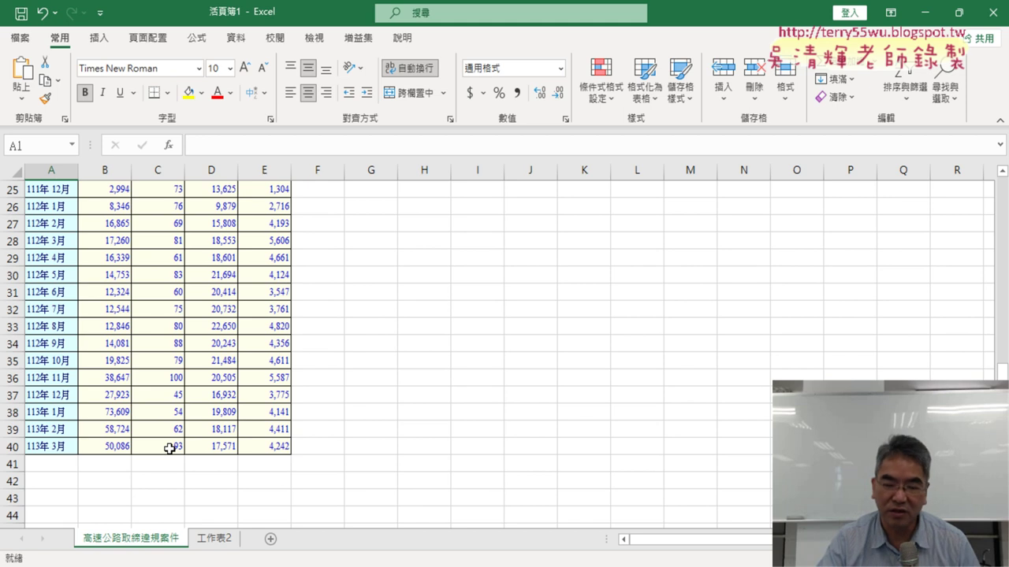
pyautogui.keyDown('shift'); pyautogui.click(170, 448); pyautogui.keyUp('shift')
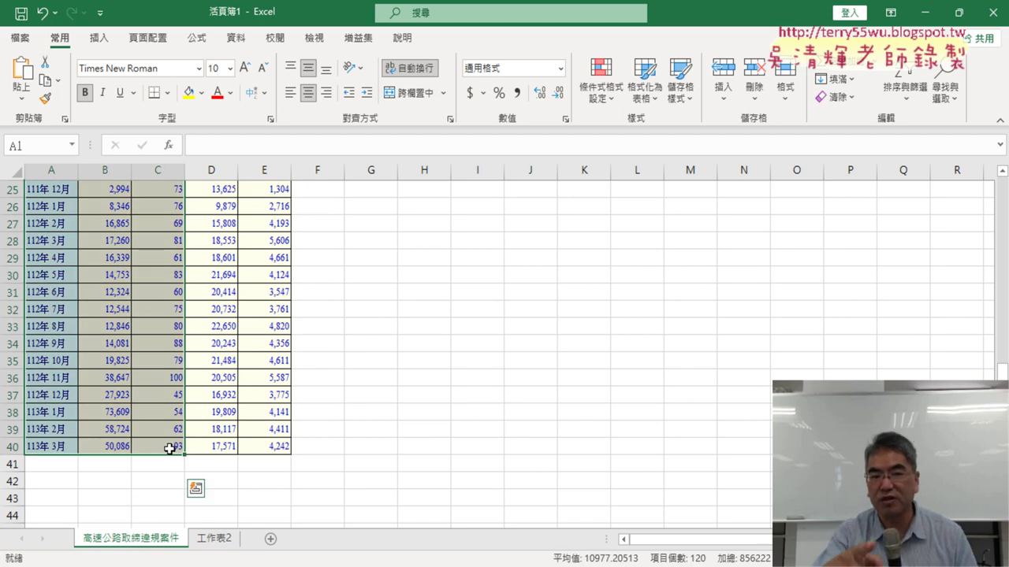
pyautogui.scroll(8, 170, 426)
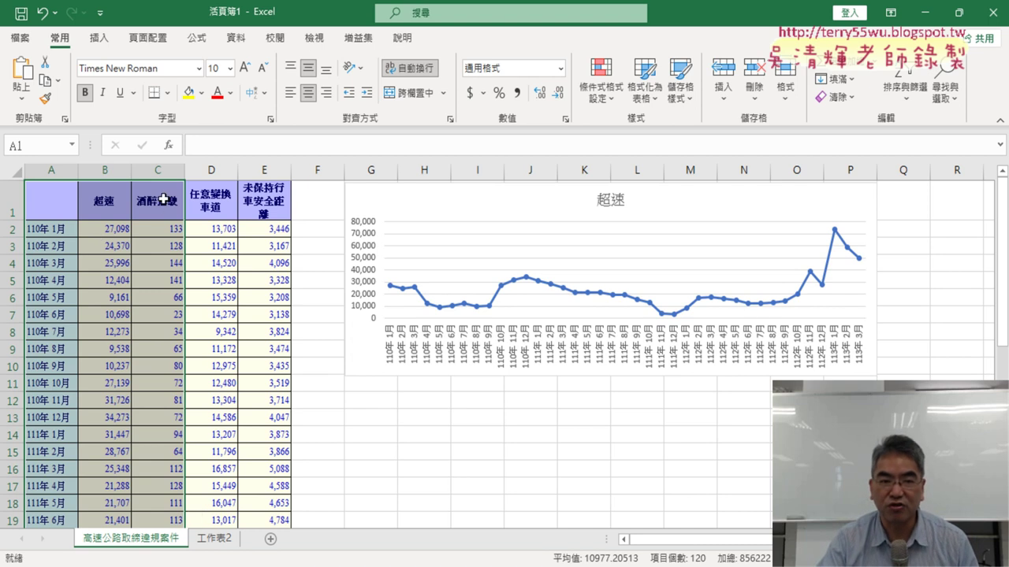
pyautogui.click(44, 204)
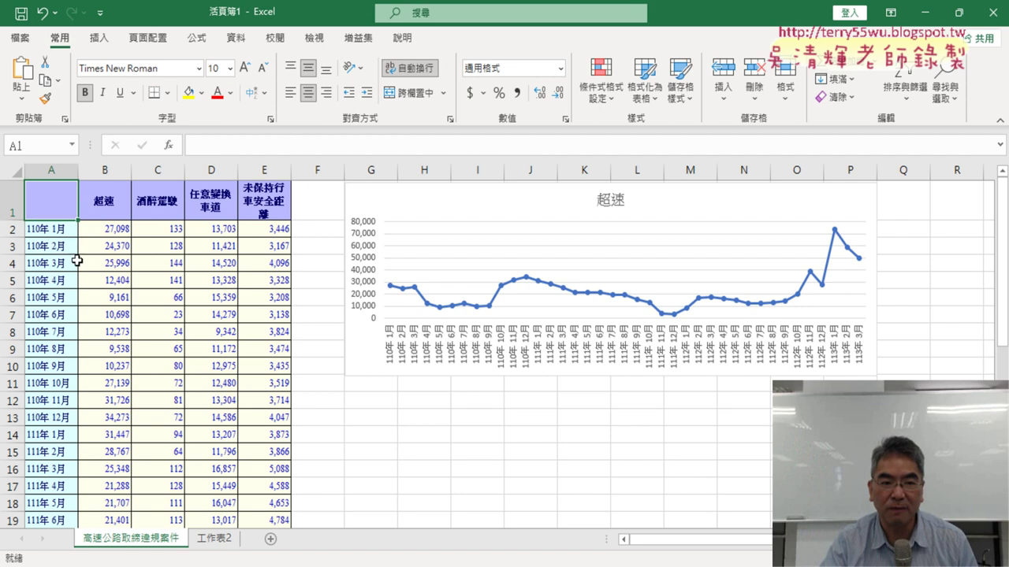
pyautogui.scroll(-3, 77, 261)
pyautogui.scroll(-7, 78, 288)
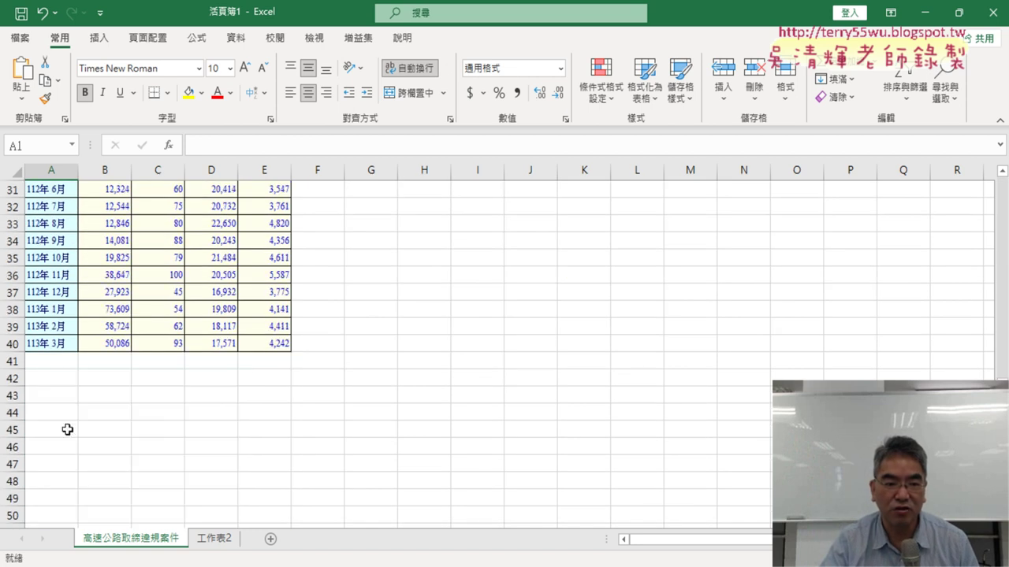
pyautogui.keyDown('shift'); pyautogui.click(59, 343); pyautogui.keyUp('shift')
pyautogui.scroll(1, 58, 343)
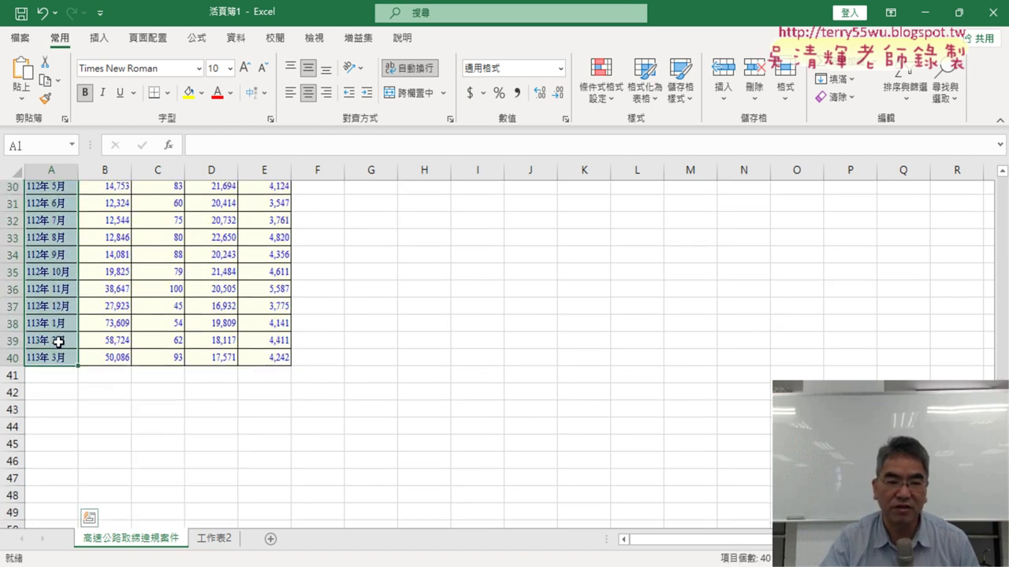
pyautogui.scroll(7, 58, 263)
pyautogui.scroll(2, 64, 268)
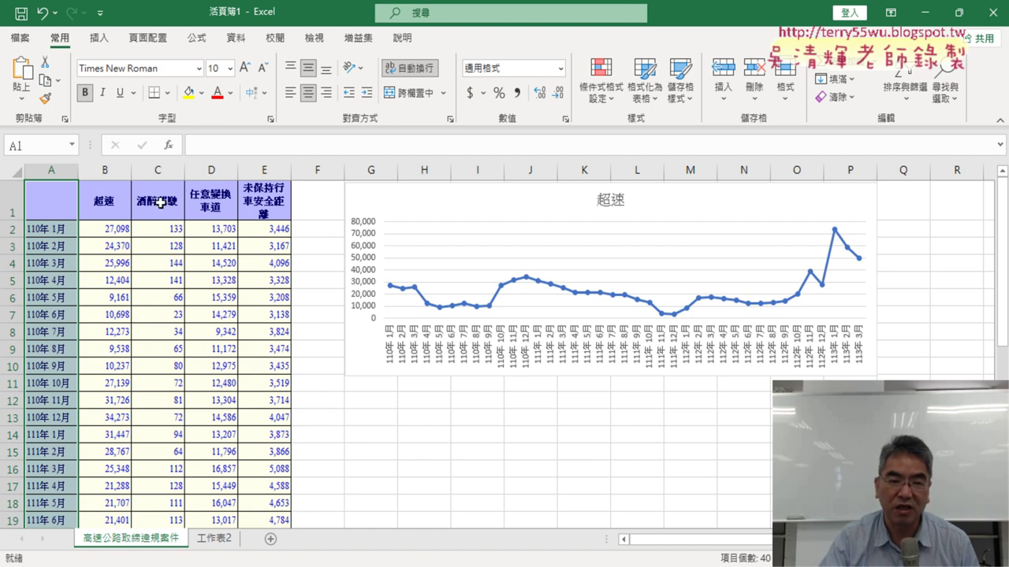
# Select months A1:A40 together with the 酒醉駕駛 column C1:C40
pyautogui.click(169, 201)
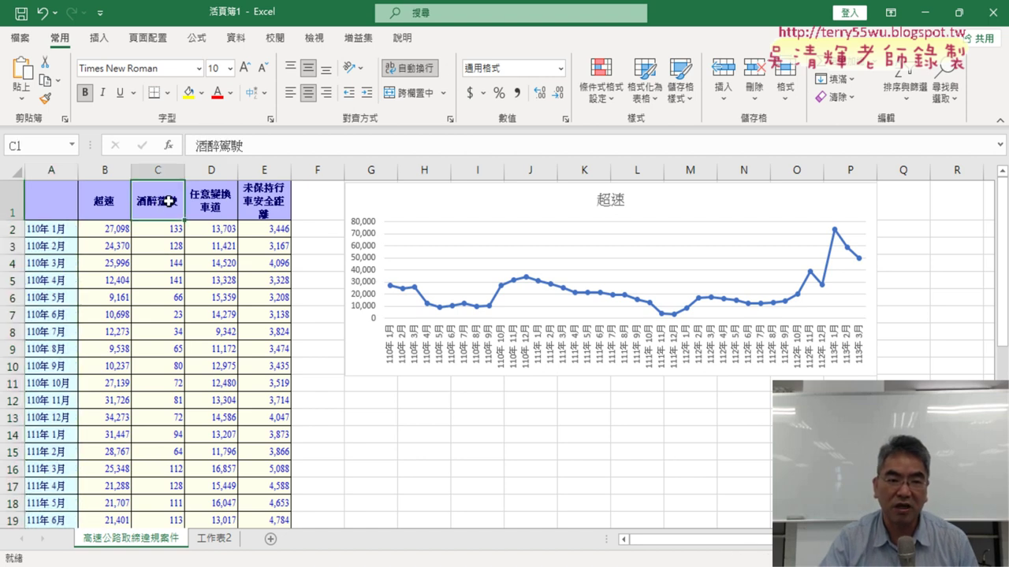
pyautogui.click(53, 199)
pyautogui.scroll(-4, 39, 278)
pyautogui.scroll(-7, 44, 310)
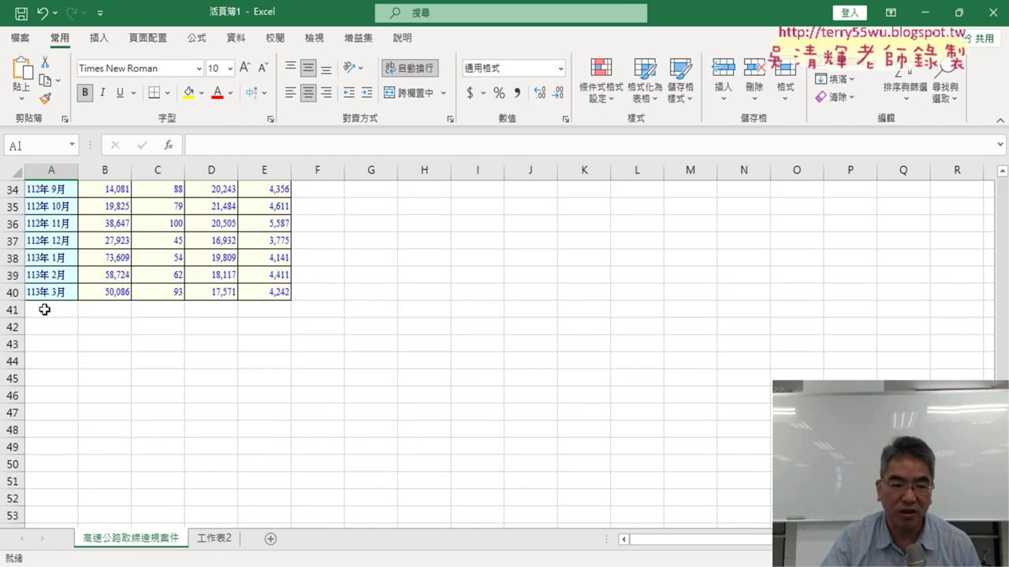
pyautogui.keyDown('shift'); pyautogui.click(66, 291); pyautogui.keyUp('shift')
pyautogui.scroll(4, 197, 276)
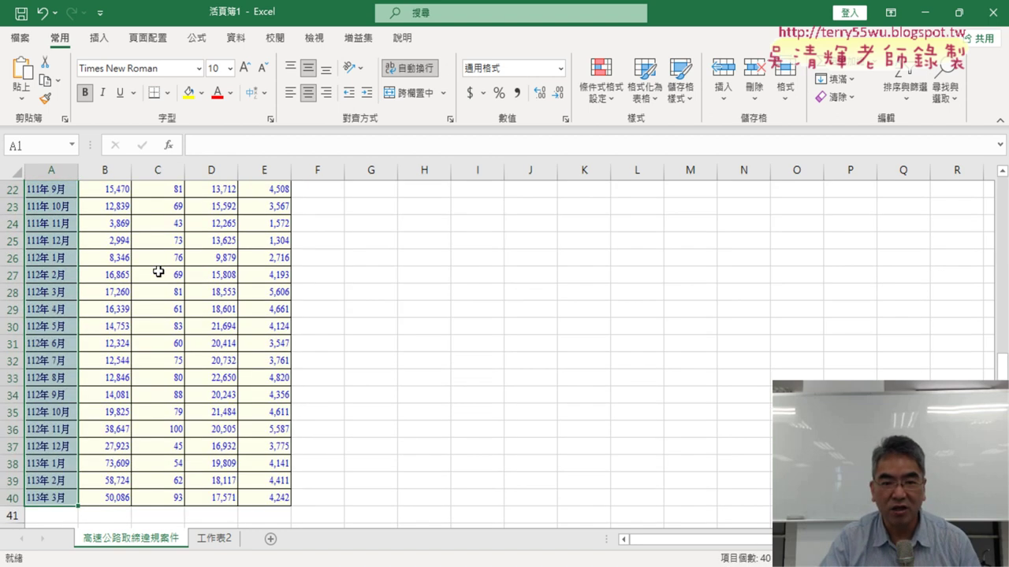
pyautogui.scroll(7, 157, 271)
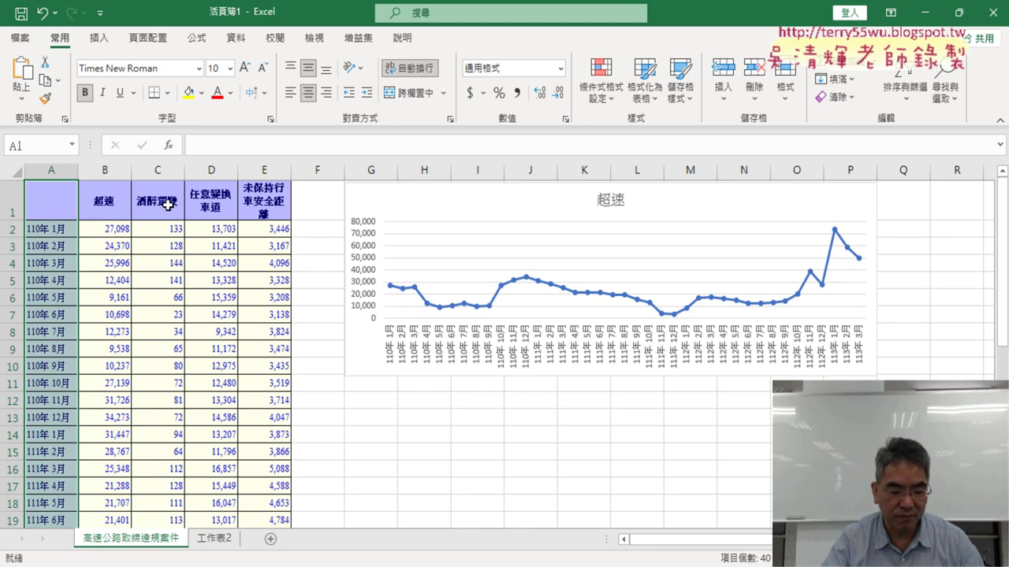
pyautogui.keyDown('ctrl'); pyautogui.click(168, 204); pyautogui.keyUp('ctrl')
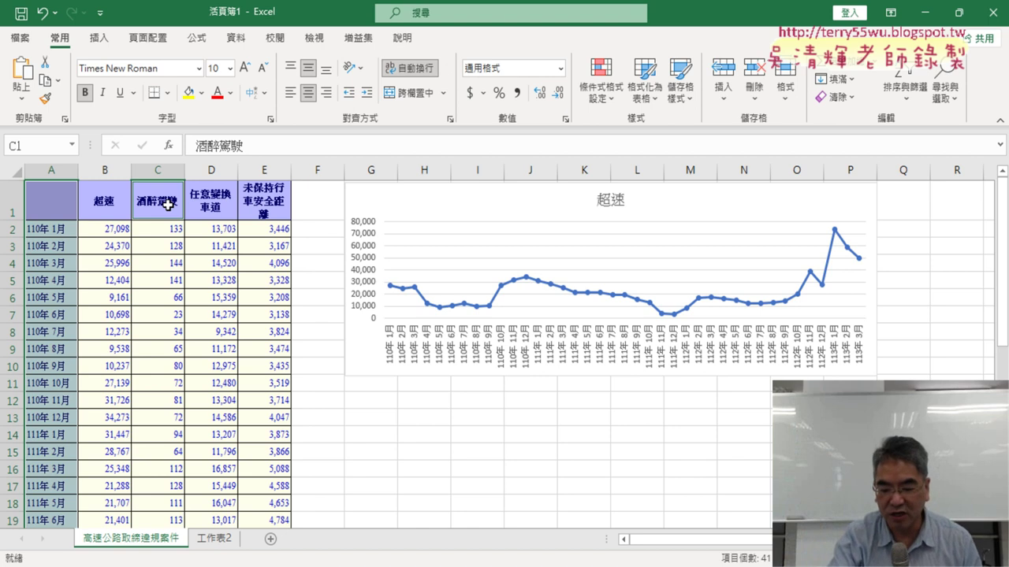
pyautogui.hotkey('ctrl', 'shift', 'Down')
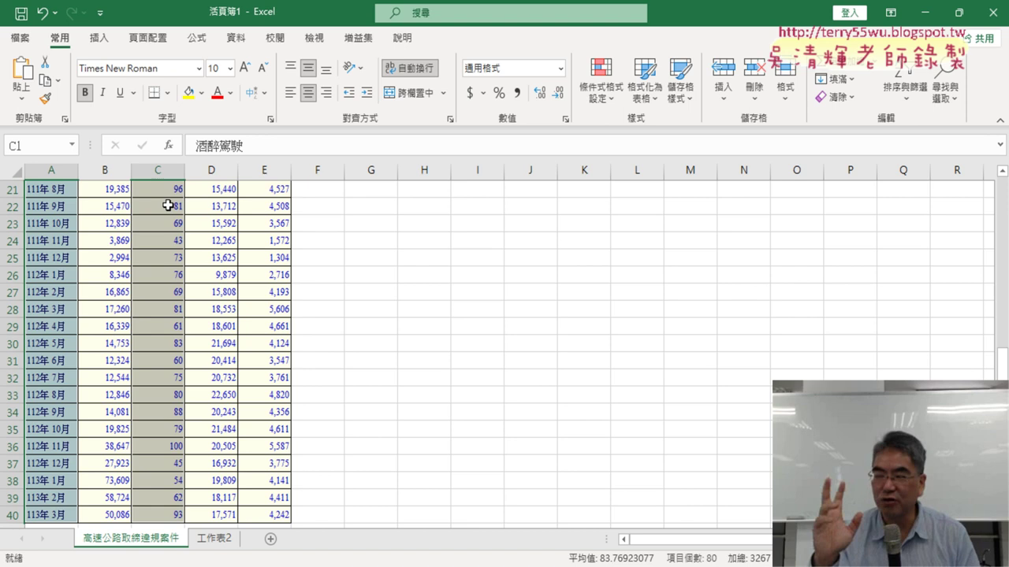
pyautogui.scroll(3, 168, 205)
pyautogui.scroll(4, 167, 205)
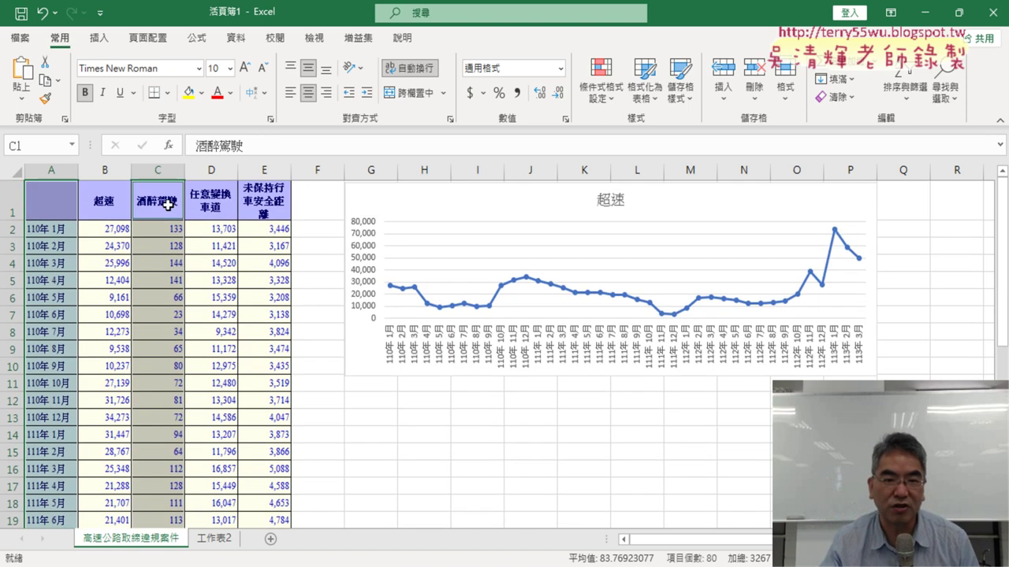
# Reselect A1:A40 with C1:C40 and insert a 酒醉駕駛 Line with Markers chart
pyautogui.click(52, 207)
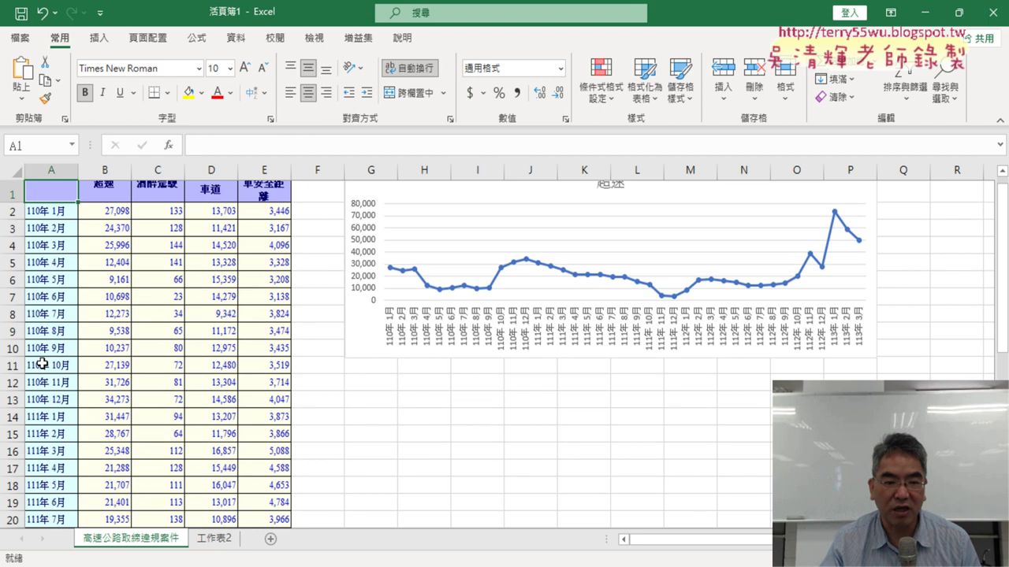
pyautogui.scroll(-7, 52, 429)
pyautogui.keyDown('shift'); pyautogui.click(59, 502); pyautogui.keyUp('shift')
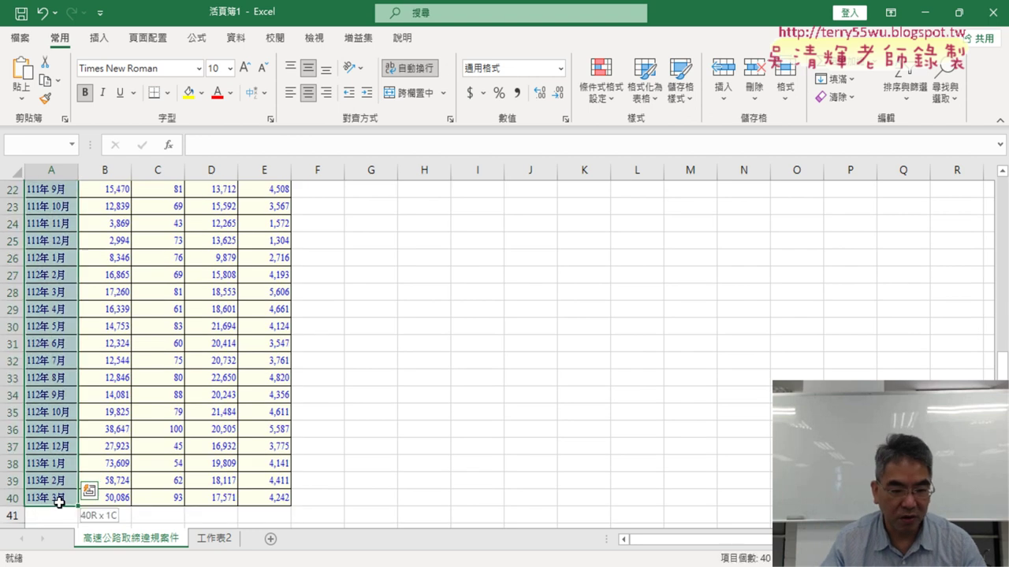
pyautogui.scroll(7, 59, 502)
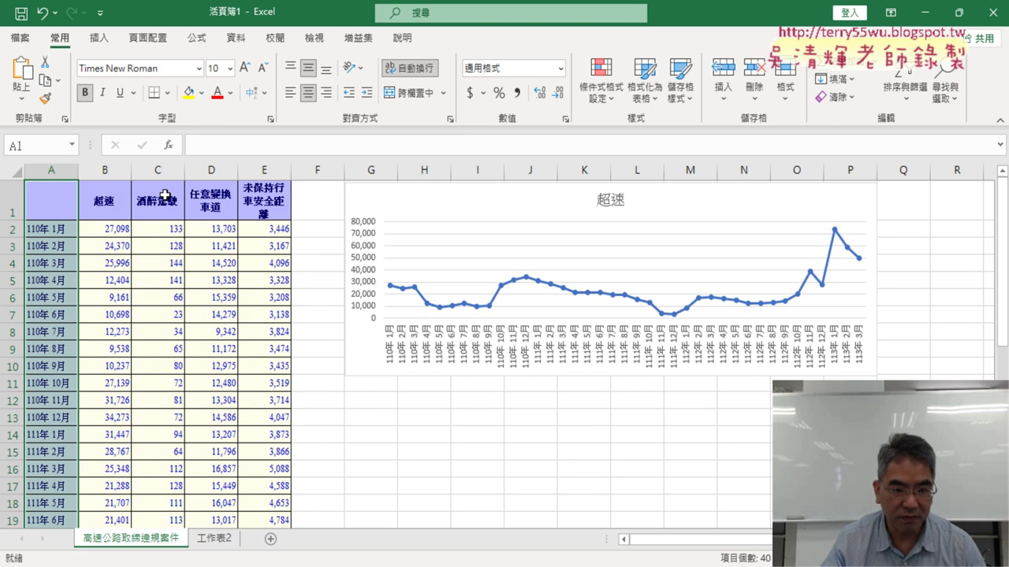
pyautogui.keyDown('ctrl'); pyautogui.click(165, 196); pyautogui.keyUp('ctrl')
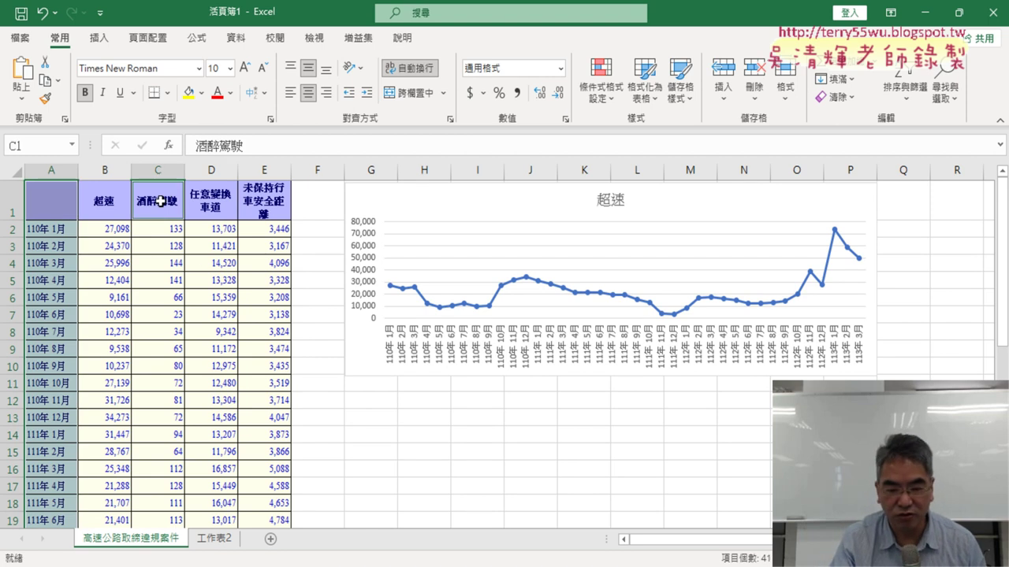
pyautogui.hotkey('ctrl', 'shift', 'Down')
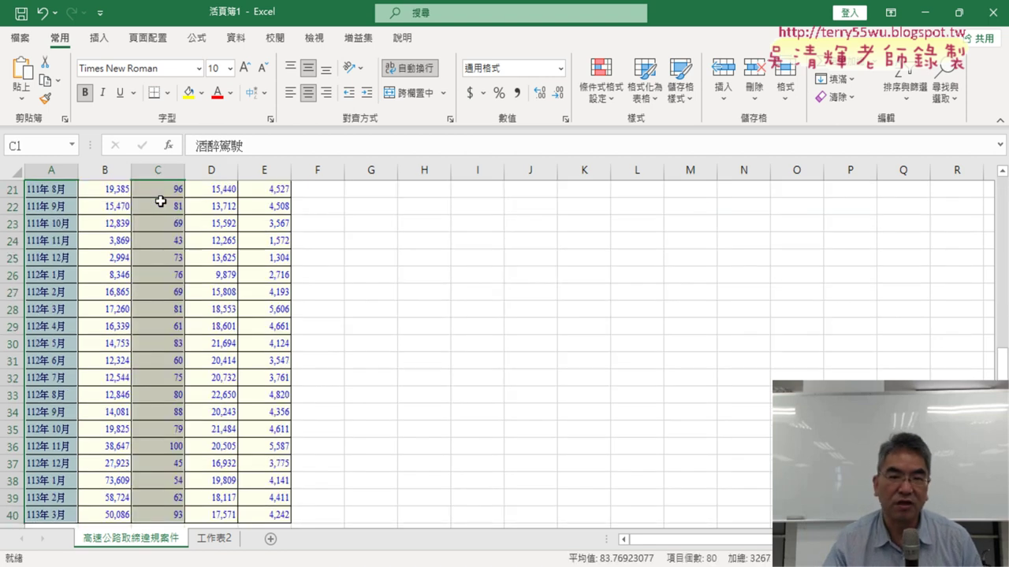
pyautogui.click(99, 38)
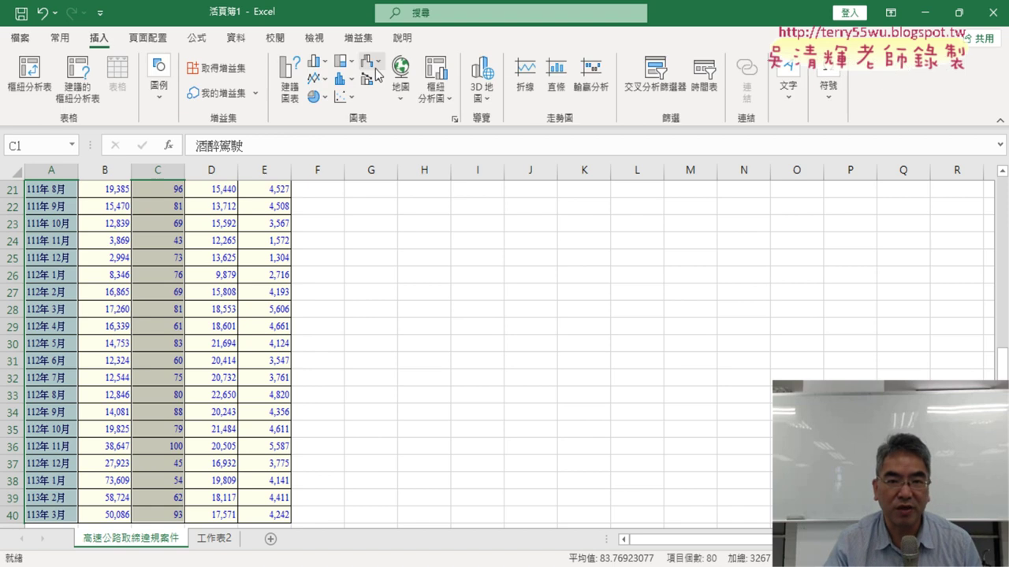
pyautogui.click(320, 81)
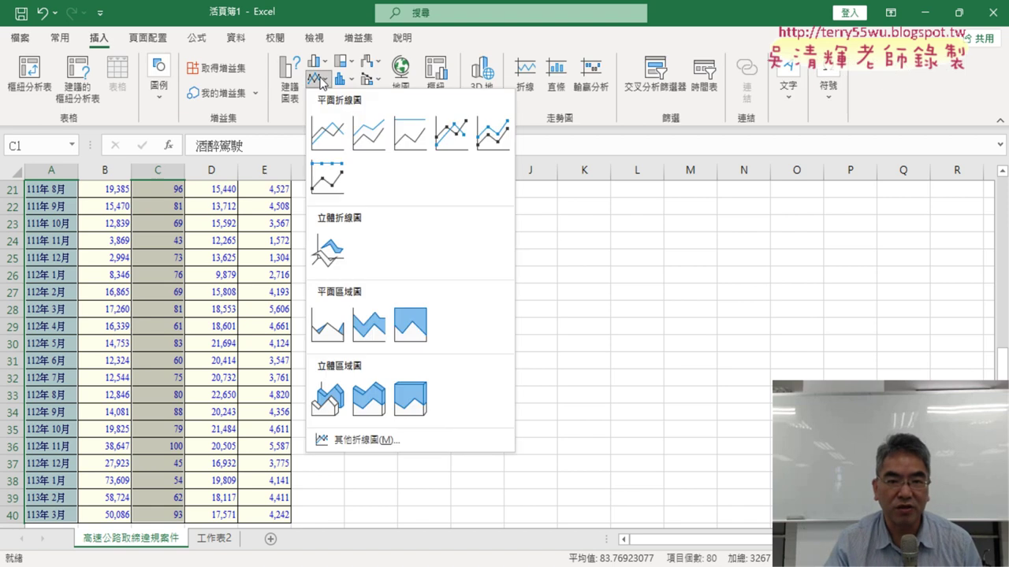
pyautogui.click(450, 134)
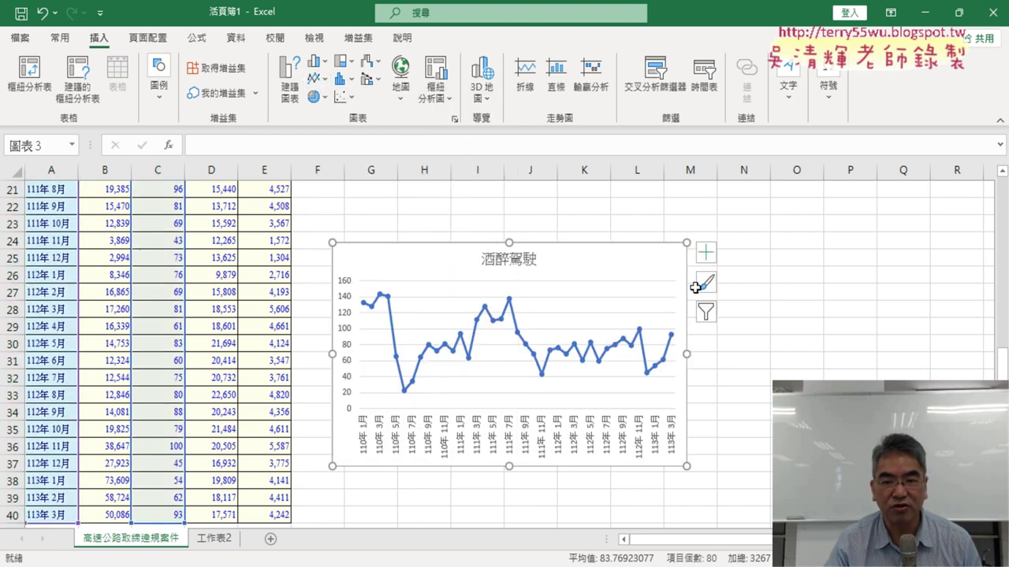
# Place the 酒醉駕駛 chart under the 超速 chart, widen it to column P and shorten it
pyautogui.scroll(3, 608, 407)
pyautogui.moveTo(608, 406); pyautogui.dragTo(666, 231)
pyautogui.scroll(3, 665, 231)
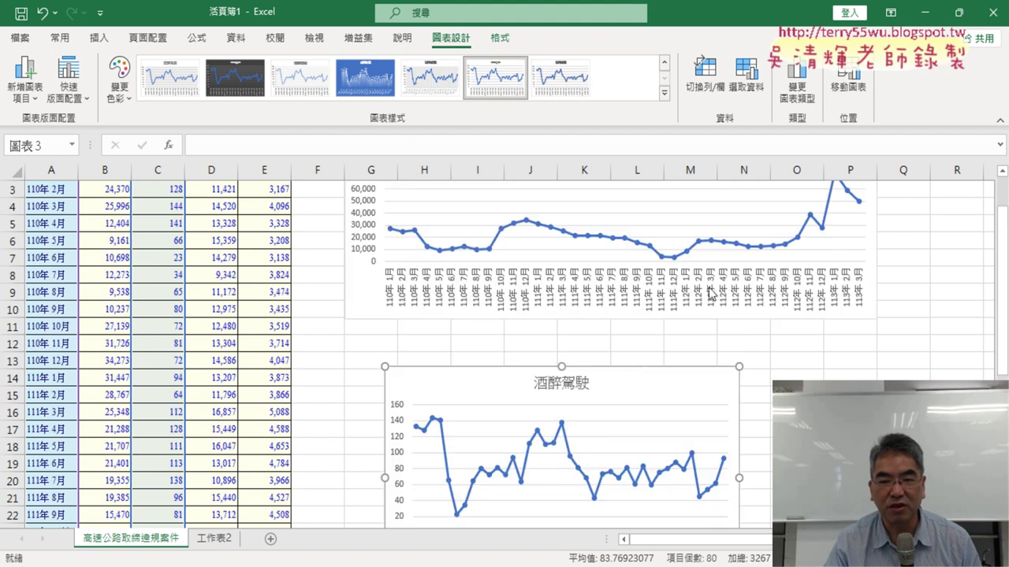
pyautogui.moveTo(637, 383); pyautogui.dragTo(588, 344)
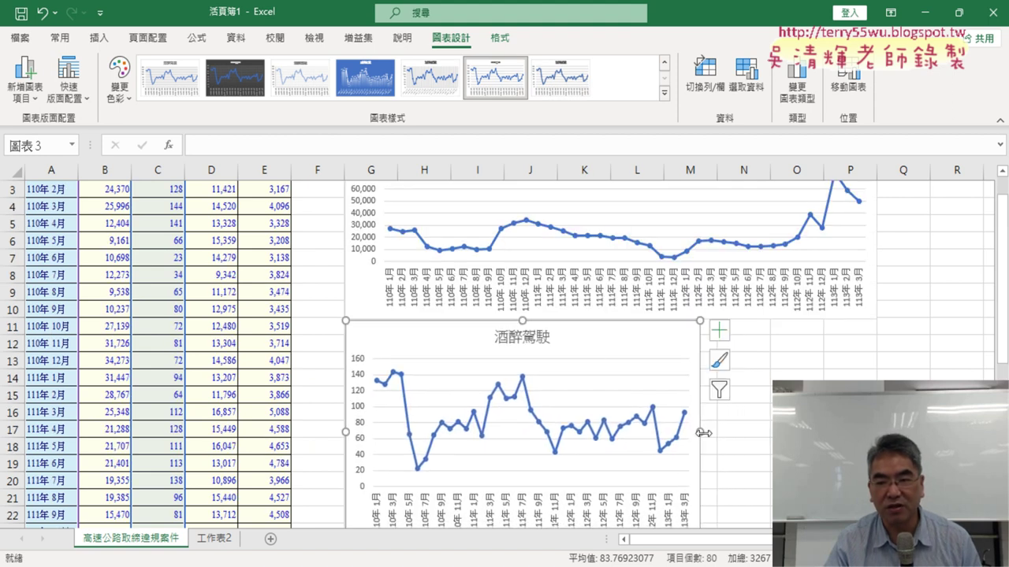
pyautogui.moveTo(703, 433); pyautogui.dragTo(872, 433)
pyautogui.scroll(-2, 475, 275)
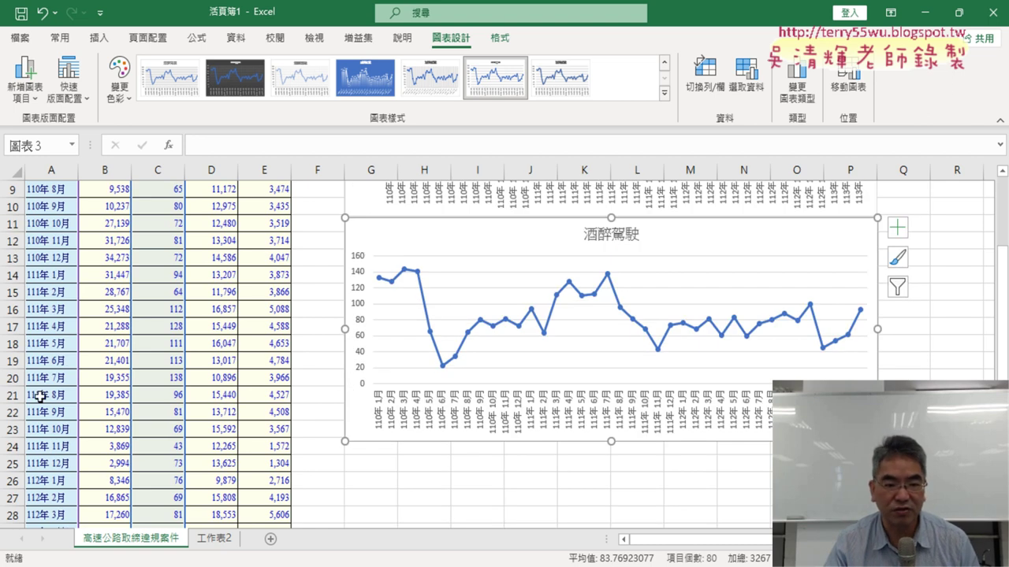
pyautogui.moveTo(614, 443); pyautogui.dragTo(611, 402)
pyautogui.scroll(3, 628, 414)
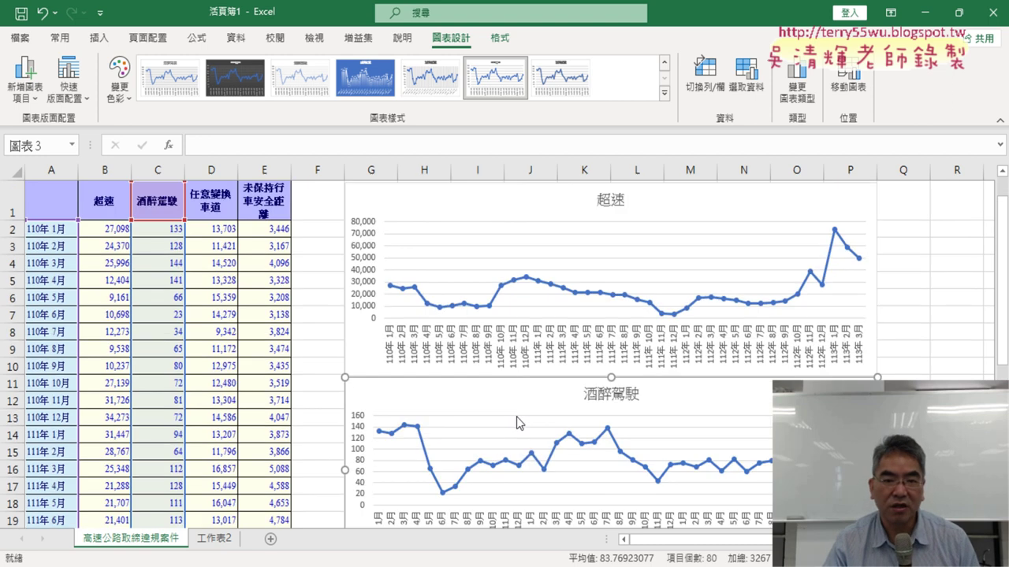
pyautogui.click(35, 198)
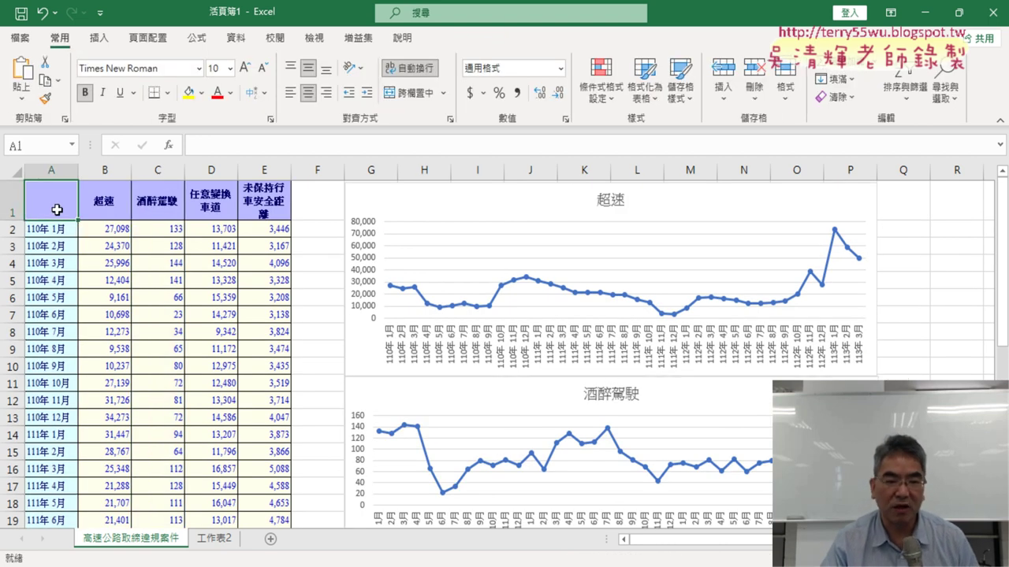
# Select A1:A40 plus the 任意變換車道 column D1:D40 and insert a Line with Markers chart
pyautogui.scroll(-3, 57, 209)
pyautogui.scroll(-3, 48, 493)
pyautogui.scroll(-1, 57, 496)
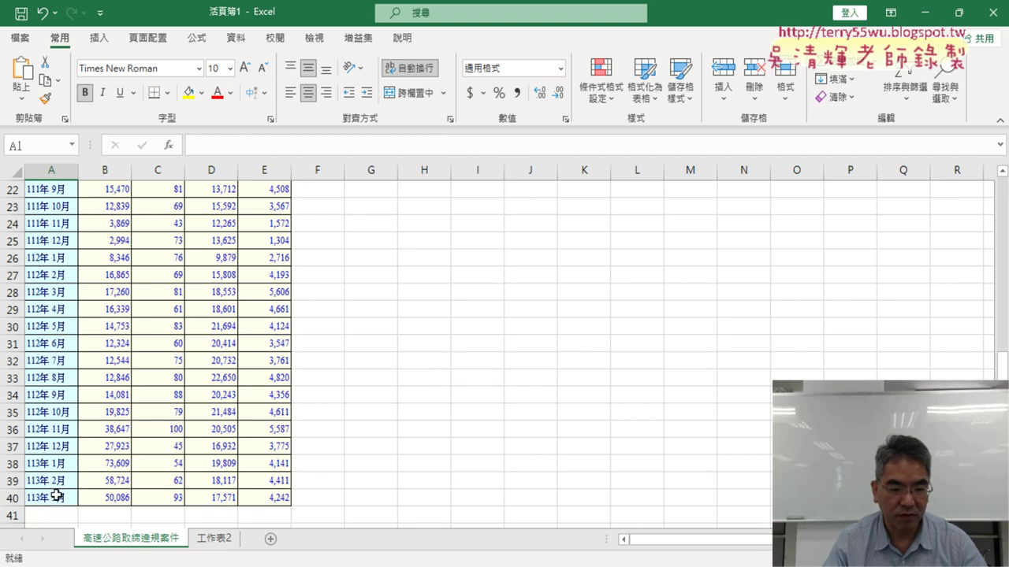
pyautogui.keyDown('shift'); pyautogui.click(57, 496); pyautogui.keyUp('shift')
pyautogui.scroll(7, 62, 488)
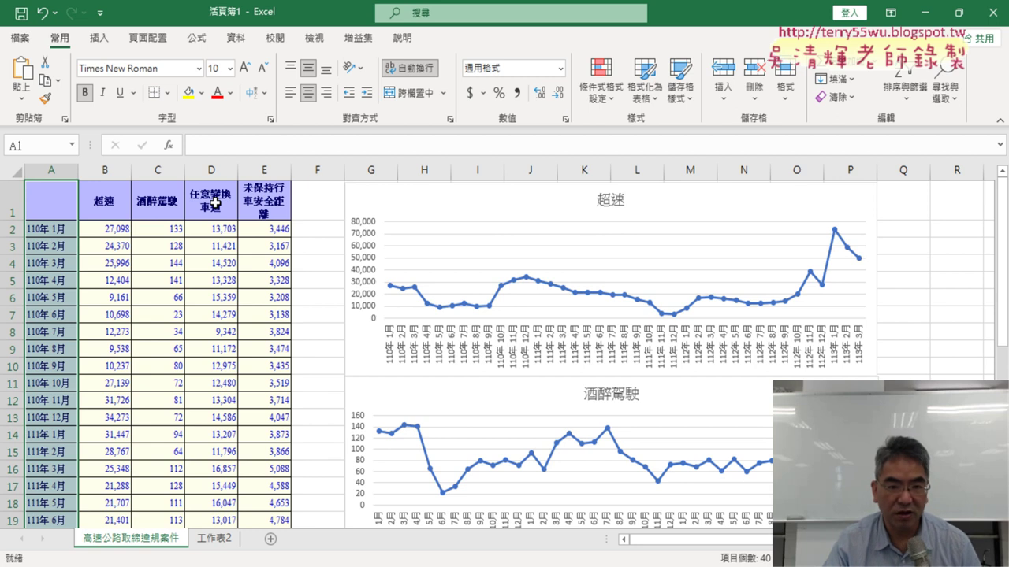
pyautogui.keyDown('ctrl'); pyautogui.click(213, 201); pyautogui.keyUp('ctrl')
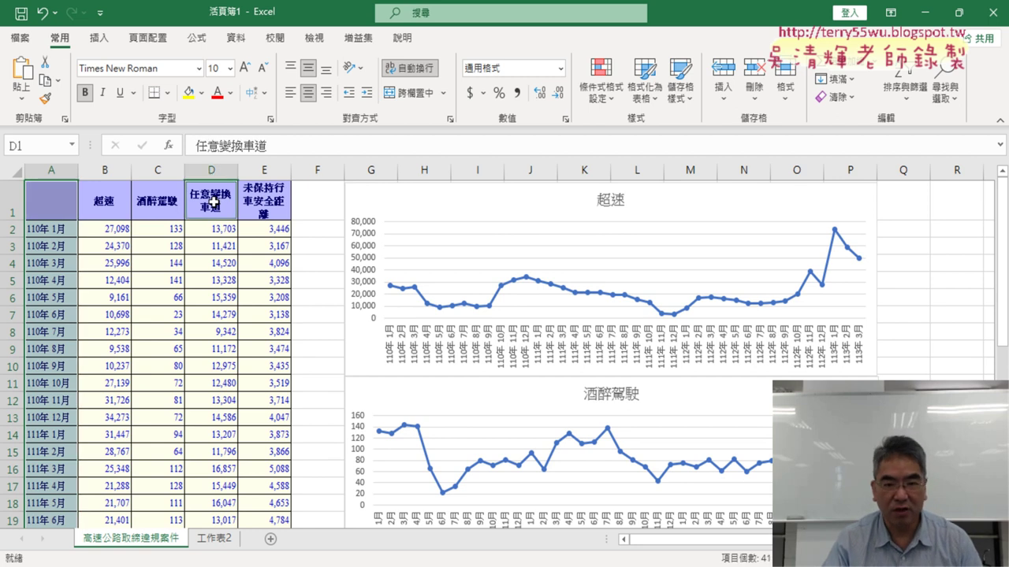
pyautogui.hotkey('ctrl', 'shift', 'Down')
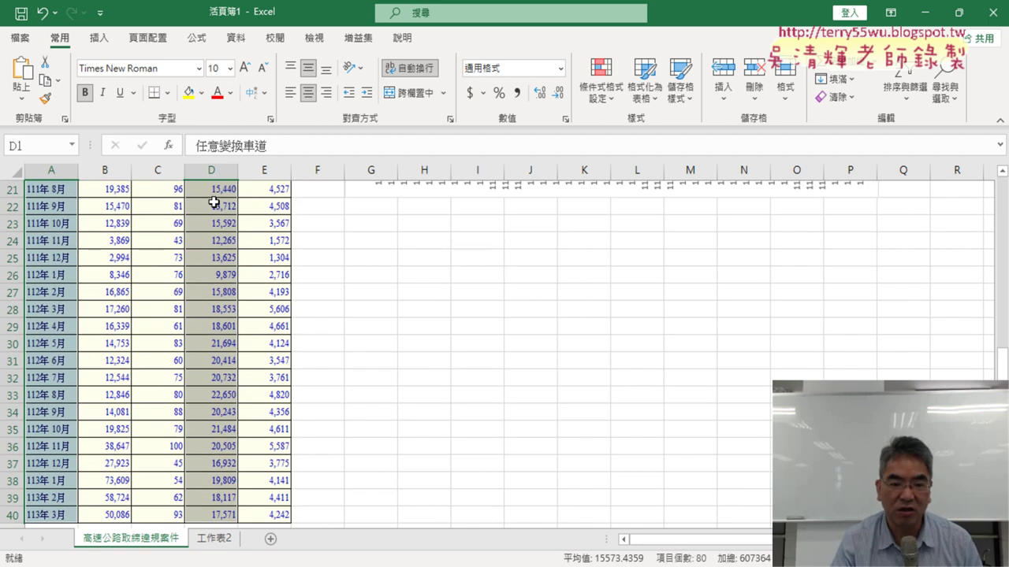
pyautogui.click(99, 37)
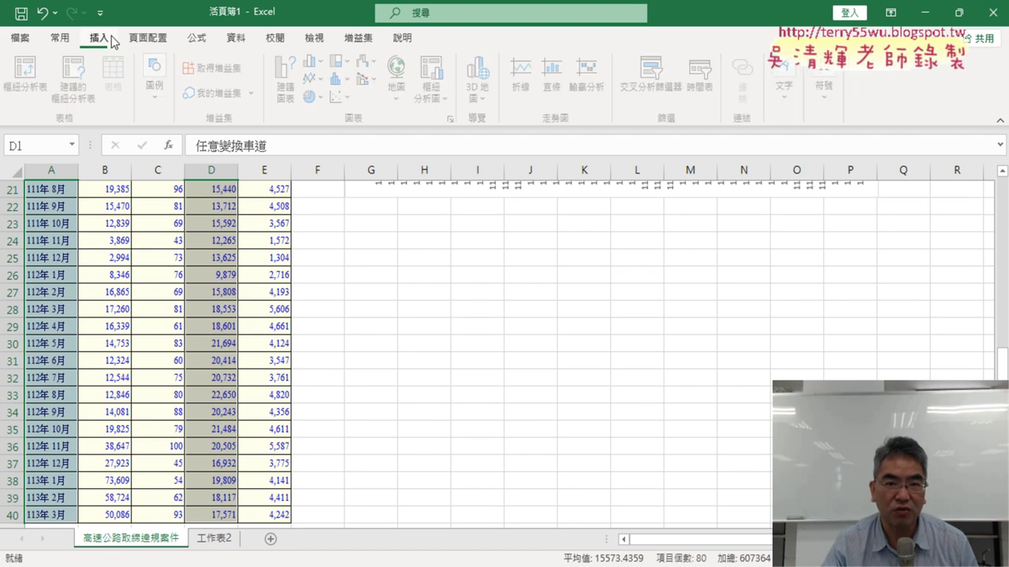
pyautogui.click(324, 79)
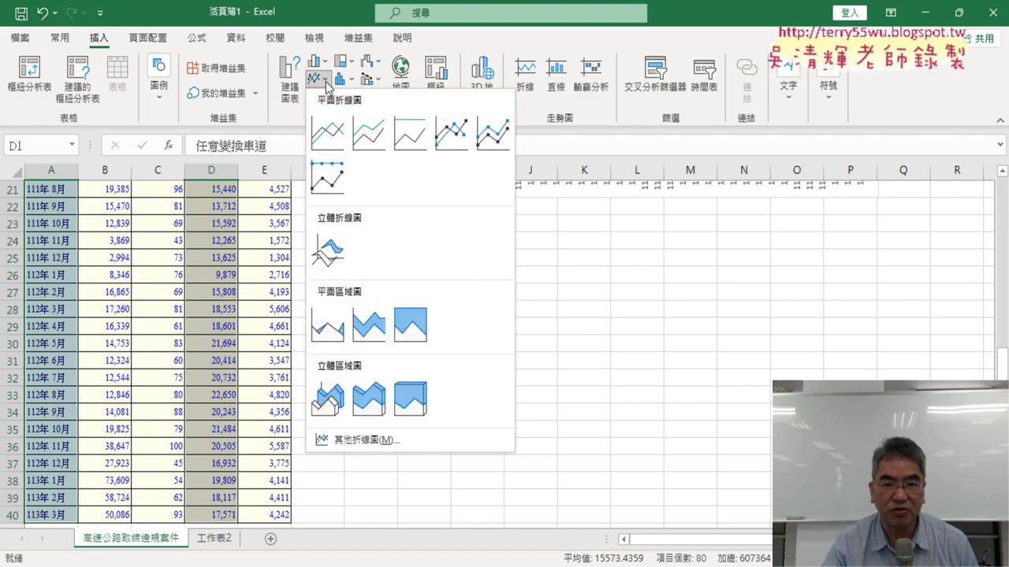
pyautogui.click(446, 138)
# Move the 任意變換車道 chart under 酒醉駕駛, widen it to column P and shorten it to a strip
pyautogui.click(620, 276)
pyautogui.scroll(2, 619, 277)
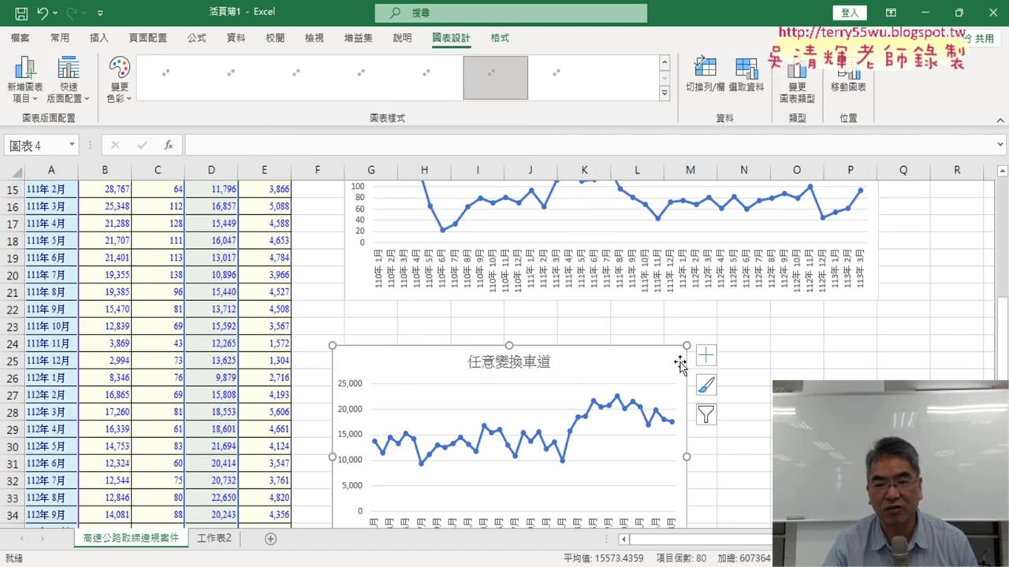
pyautogui.moveTo(646, 299)
pyautogui.mouseDown()
pyautogui.moveTo(691, 332)
pyautogui.moveTo(660, 315)
pyautogui.mouseUp()
pyautogui.moveTo(707, 409); pyautogui.dragTo(878, 411)
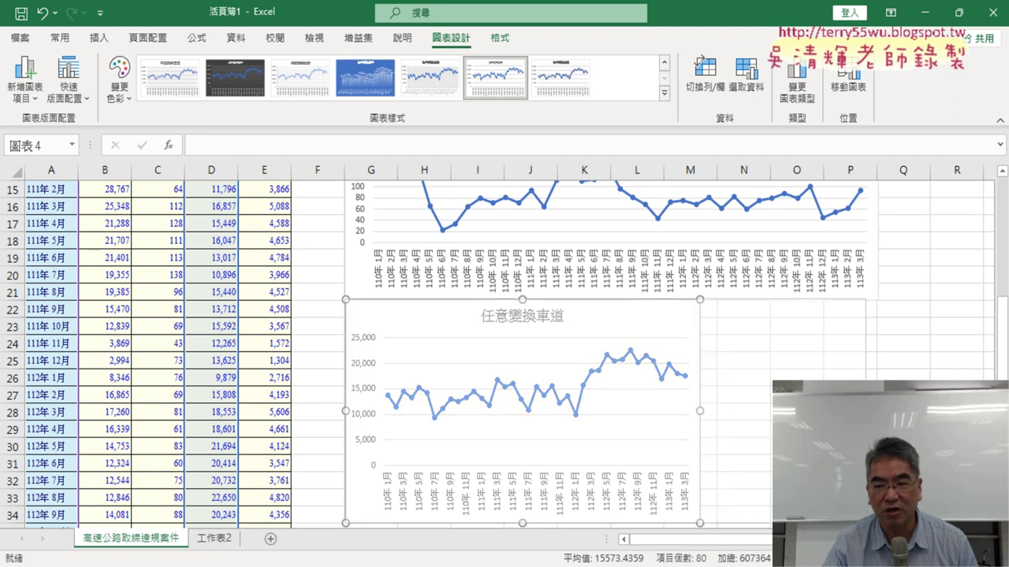
pyautogui.scroll(-1, 647, 441)
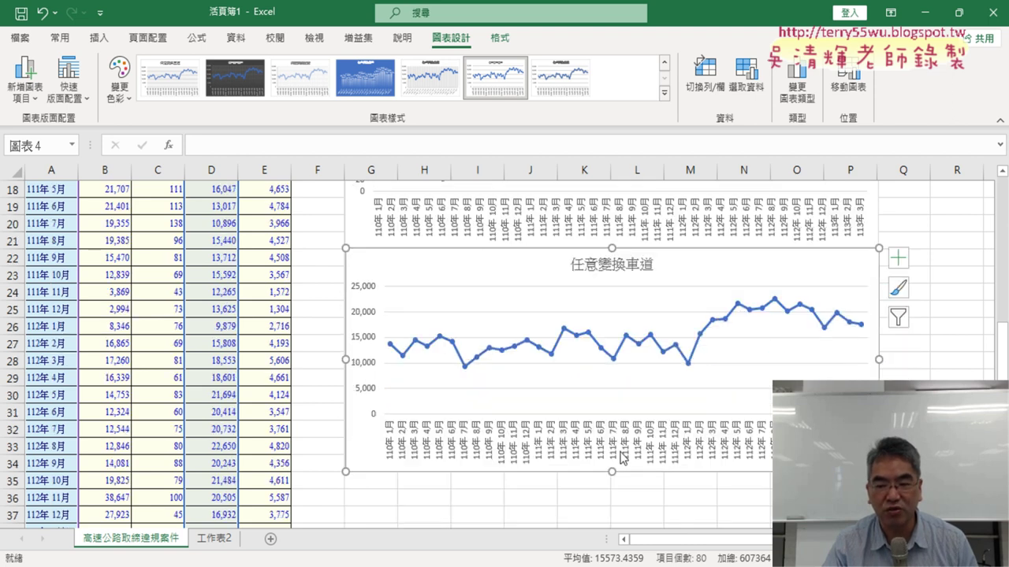
pyautogui.moveTo(611, 471); pyautogui.dragTo(616, 421)
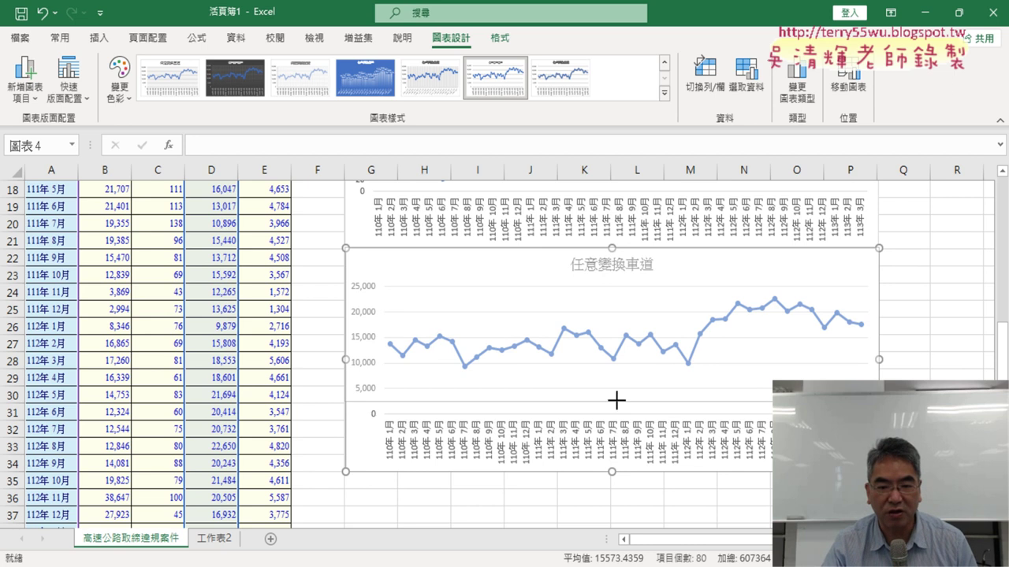
pyautogui.moveTo(615, 422); pyautogui.dragTo(615, 402)
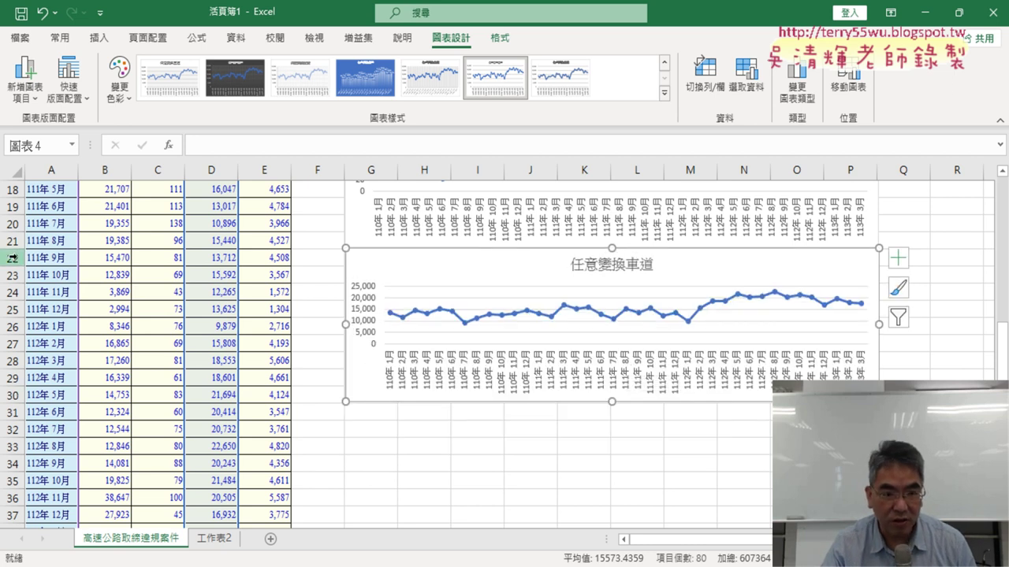
# Trim the 酒醉駕駛 chart's height slightly so the stacked charts line up
pyautogui.click(583, 231)
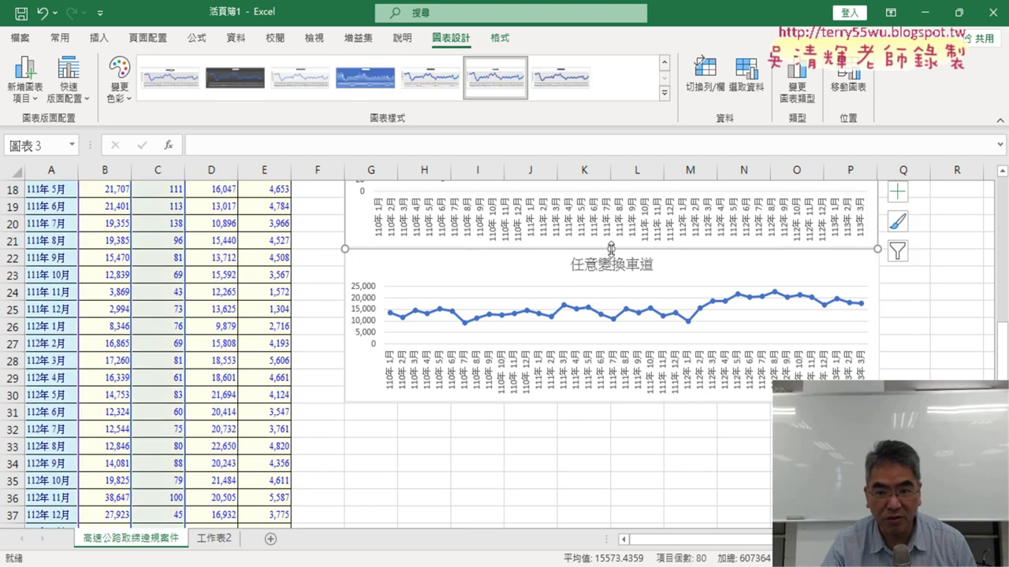
pyautogui.moveTo(611, 249); pyautogui.dragTo(613, 233)
pyautogui.click(685, 268)
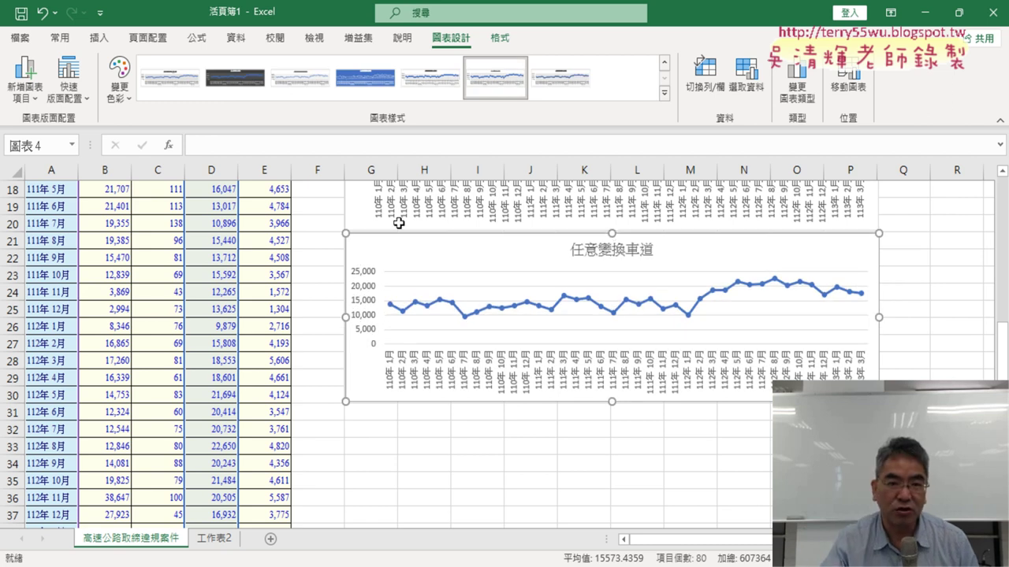
pyautogui.scroll(6, 396, 220)
# Select A1:A40 plus the 未保持行車安全距離 column E1:E40 and insert a Line with Markers chart
pyautogui.scroll(-4, 49, 200)
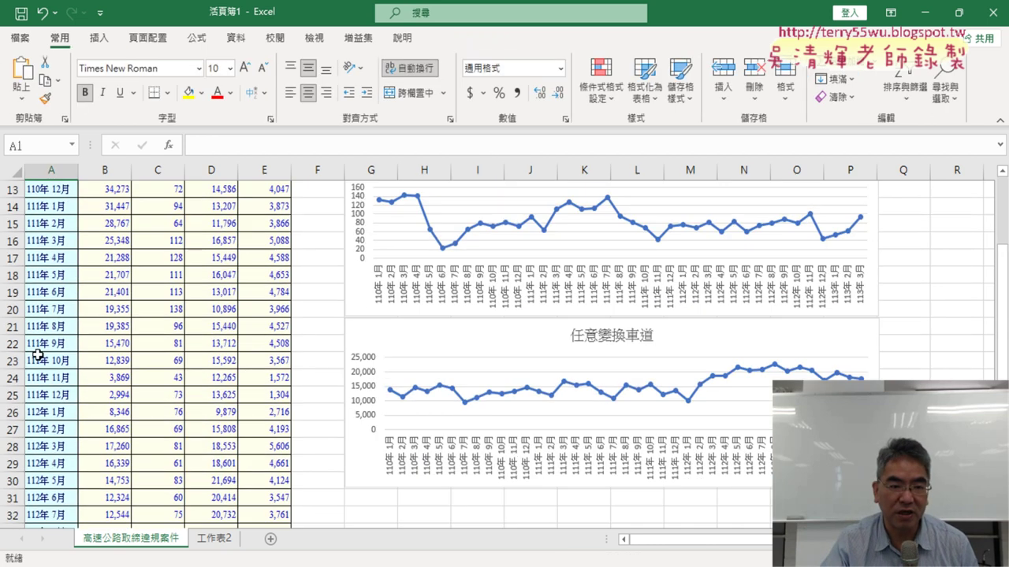
pyautogui.scroll(-4, 43, 430)
pyautogui.keyDown('shift'); pyautogui.click(54, 446); pyautogui.keyUp('shift')
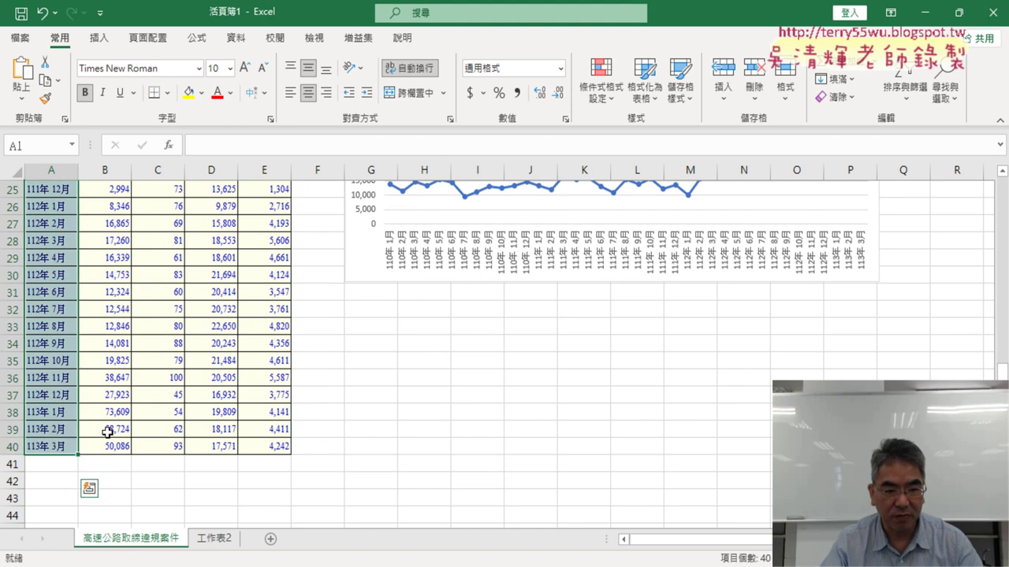
pyautogui.scroll(8, 274, 235)
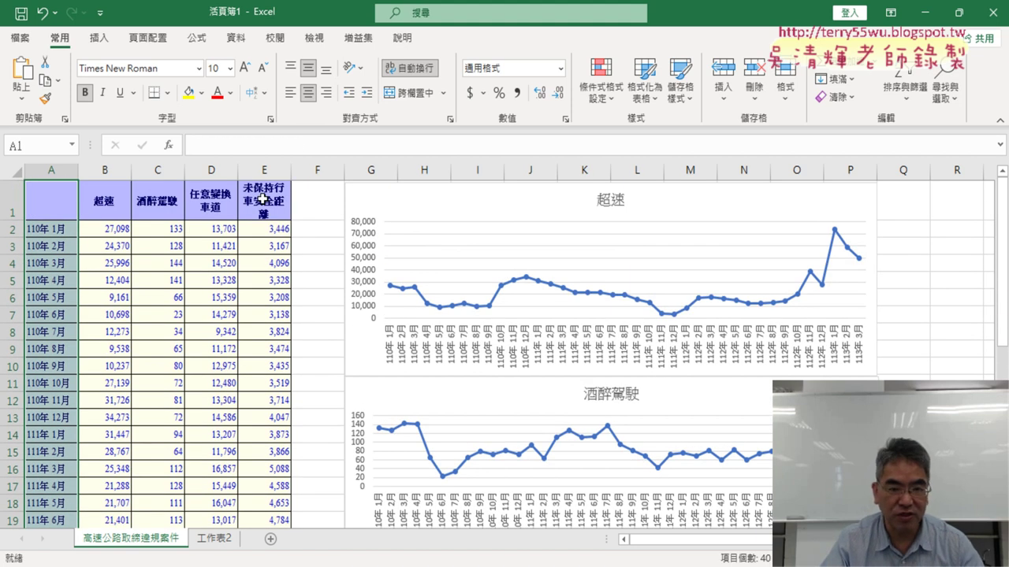
pyautogui.keyDown('ctrl'); pyautogui.click(262, 201); pyautogui.keyUp('ctrl')
pyautogui.scroll(-3, 268, 339)
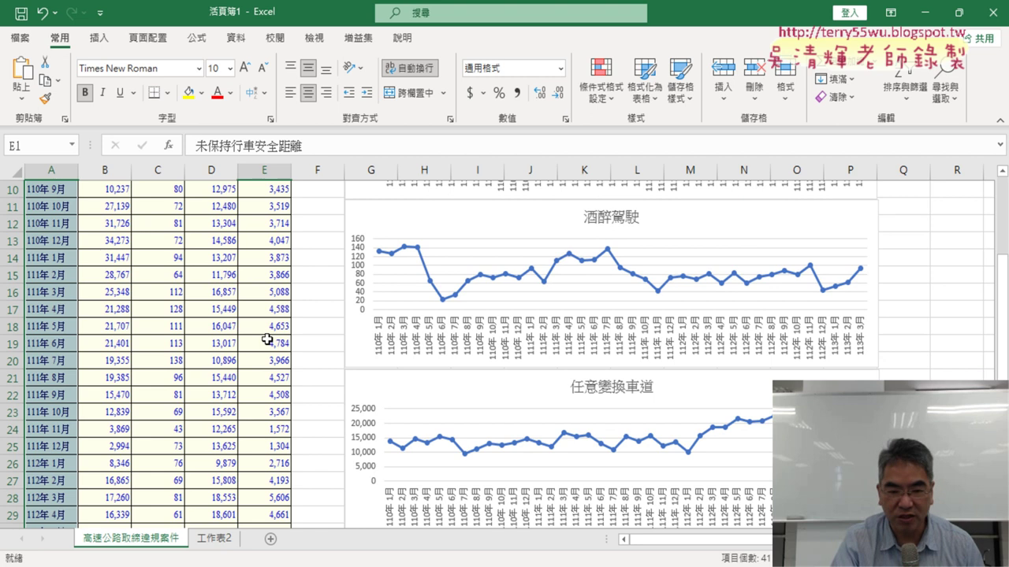
pyautogui.hotkey('ctrl', 'shift', 'Down')
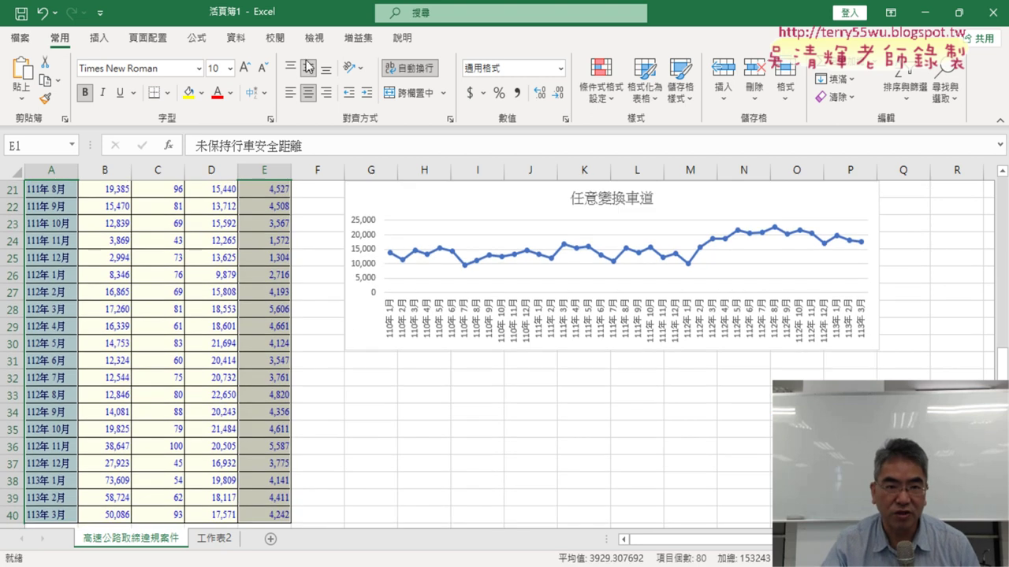
pyautogui.click(96, 38)
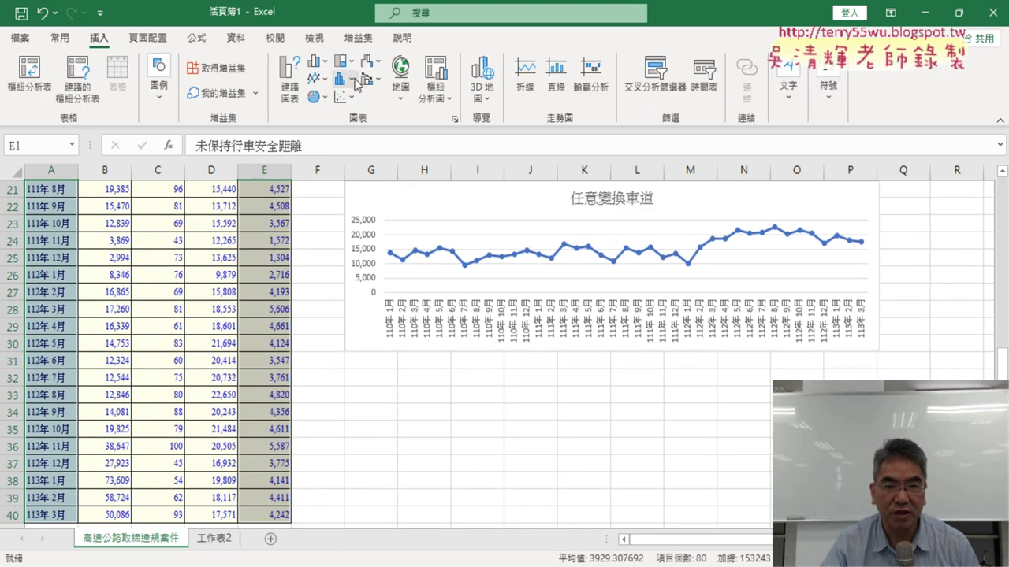
pyautogui.click(320, 79)
pyautogui.click(454, 132)
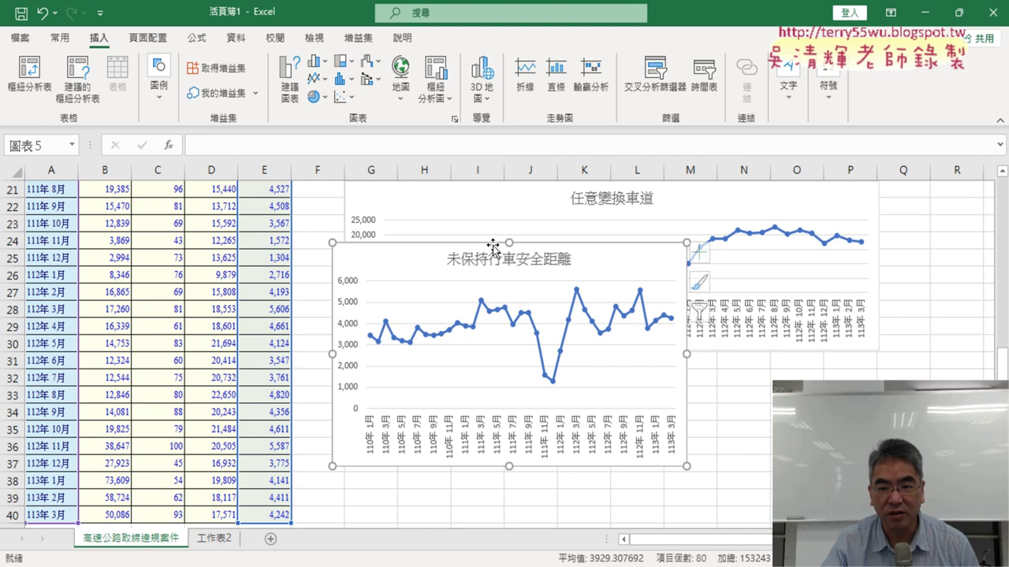
# Move the 未保持行車安全距離 chart under 任意變換車道, widen it to column P and shorten it
pyautogui.click(660, 394)
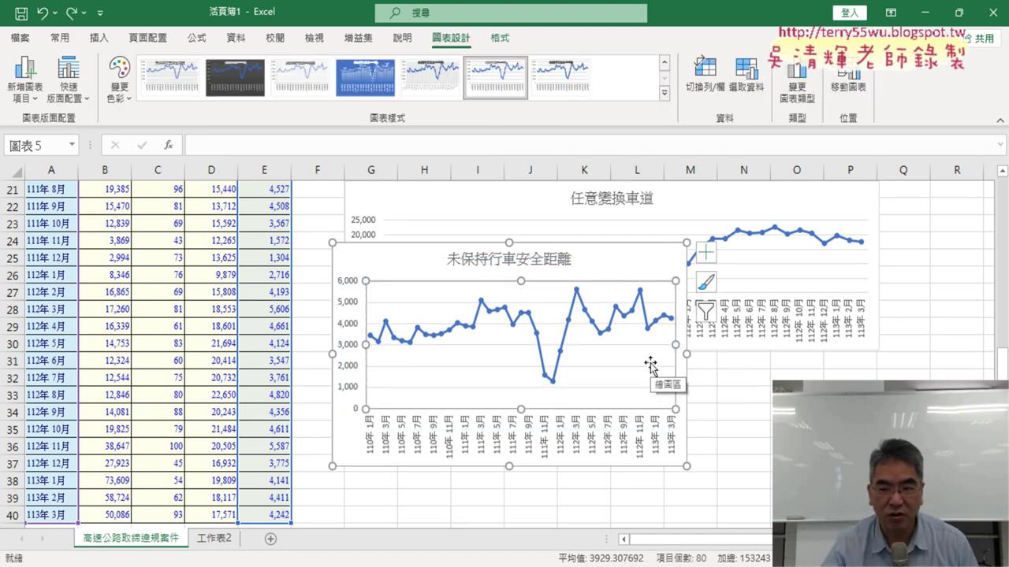
pyautogui.moveTo(628, 258); pyautogui.dragTo(644, 372)
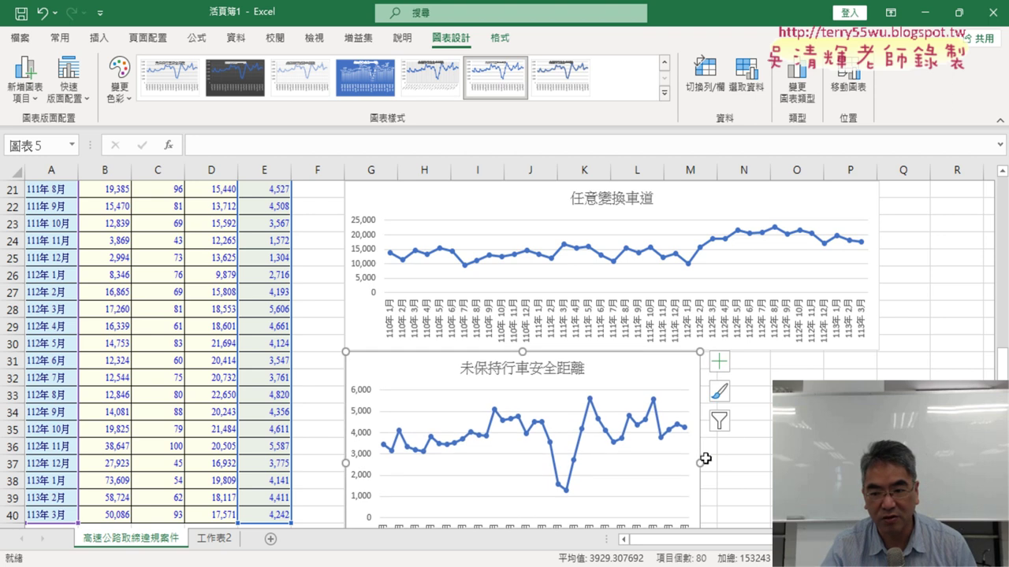
pyautogui.moveTo(705, 459); pyautogui.dragTo(880, 459)
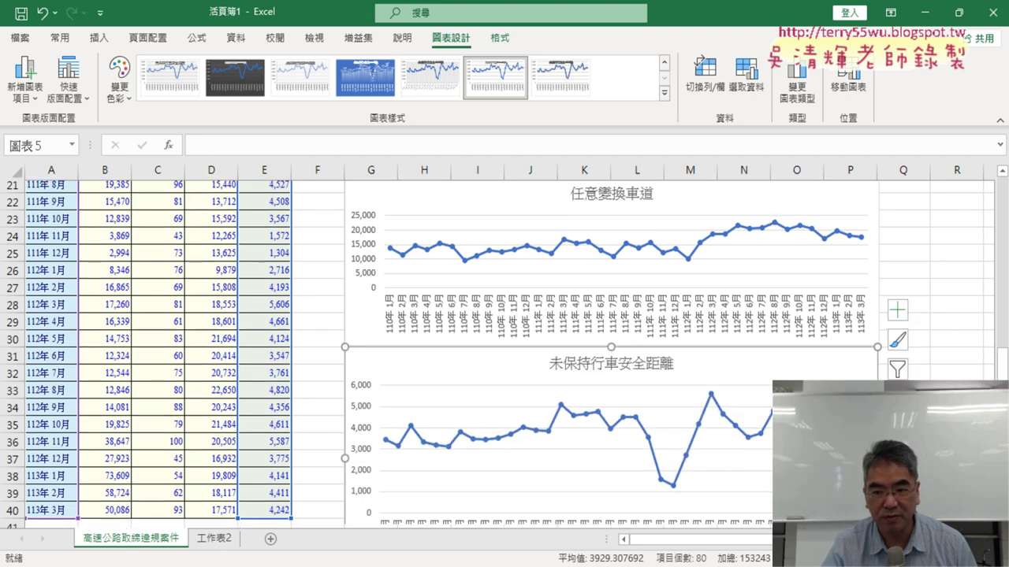
pyautogui.scroll(-3, 675, 444)
pyautogui.moveTo(613, 423)
pyautogui.mouseDown()
pyautogui.moveTo(611, 367)
pyautogui.moveTo(675, 362)
pyautogui.mouseUp()
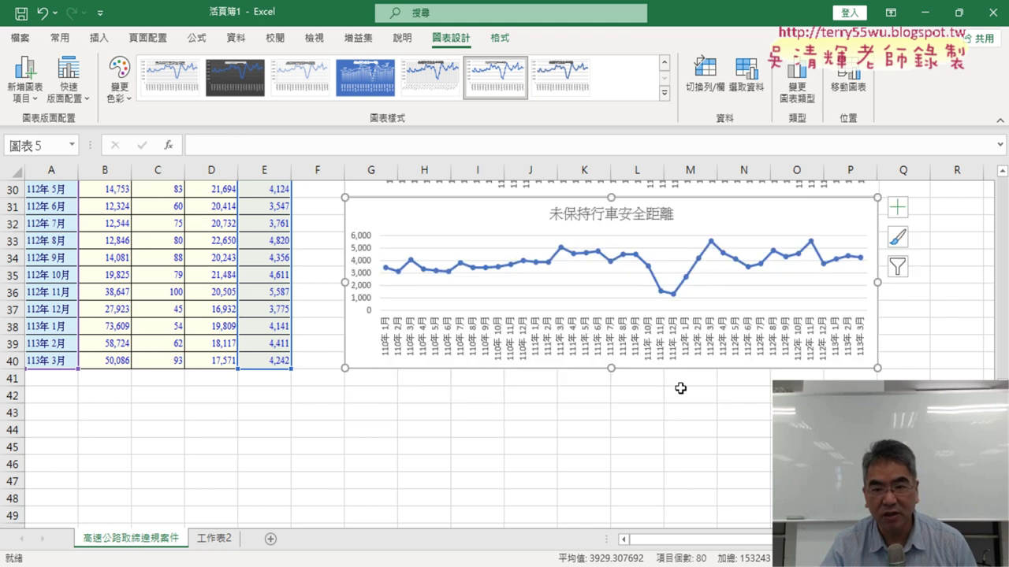
pyautogui.scroll(5, 680, 387)
pyautogui.scroll(5, 755, 411)
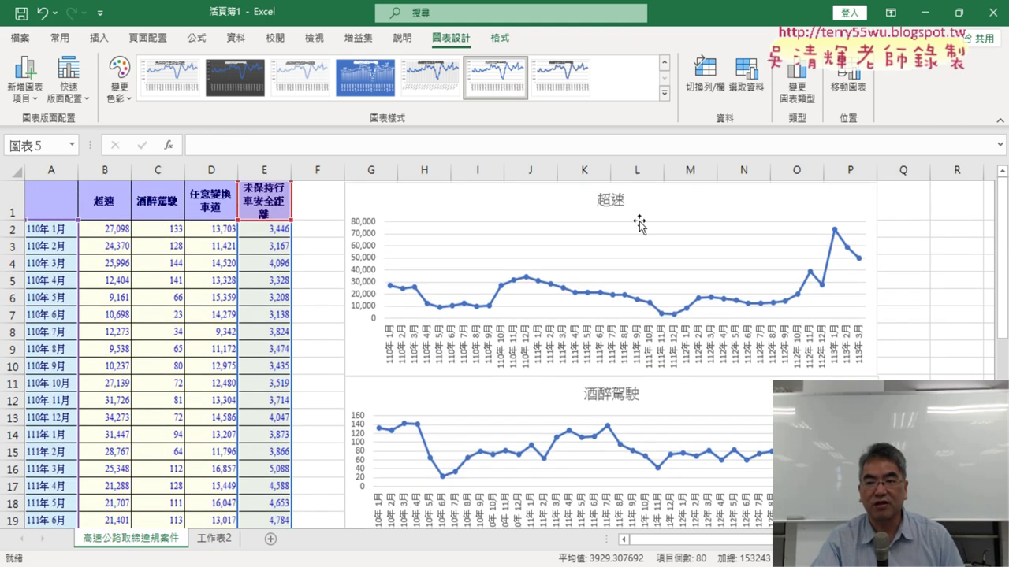
pyautogui.scroll(-3, 637, 220)
pyautogui.scroll(-2, 587, 323)
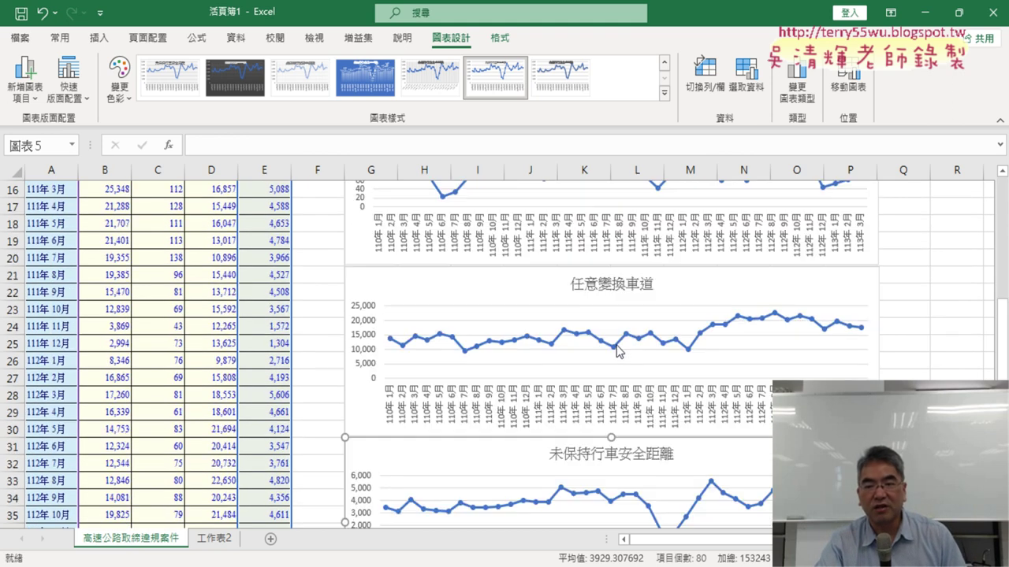
pyautogui.scroll(-2, 633, 337)
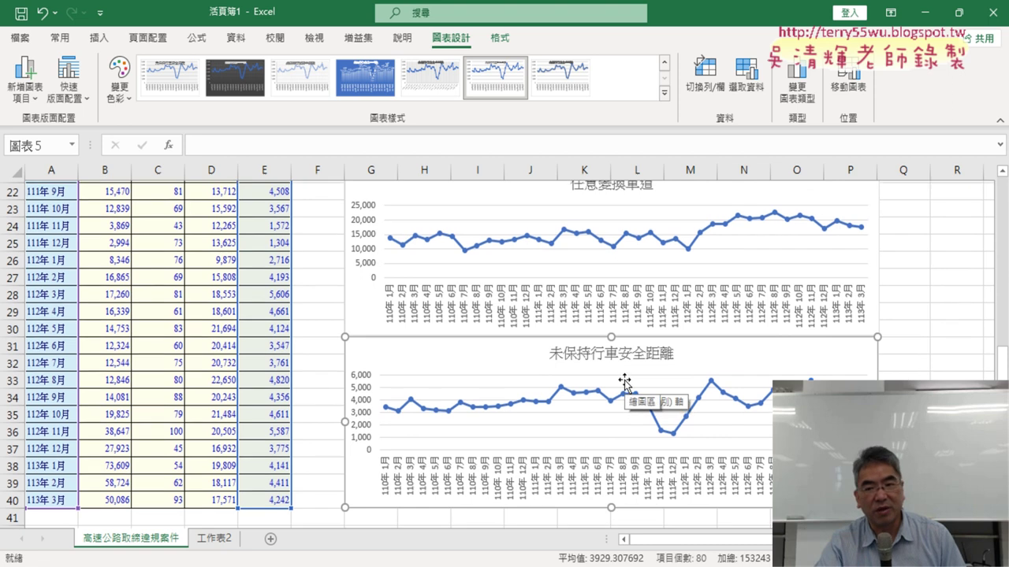
pyautogui.scroll(2, 627, 378)
pyautogui.scroll(-2, 642, 386)
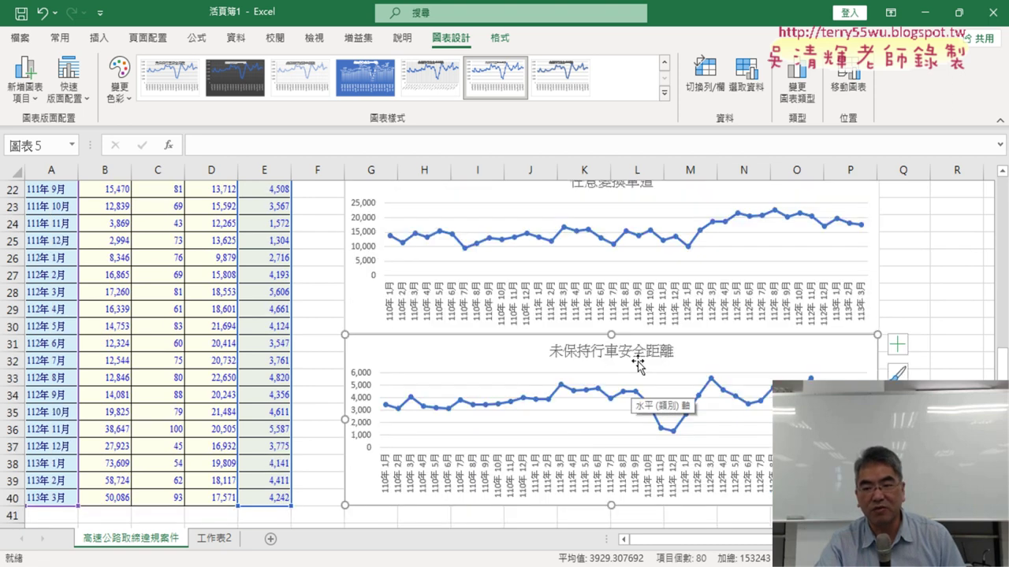
pyautogui.scroll(3, 694, 368)
pyautogui.scroll(4, 695, 372)
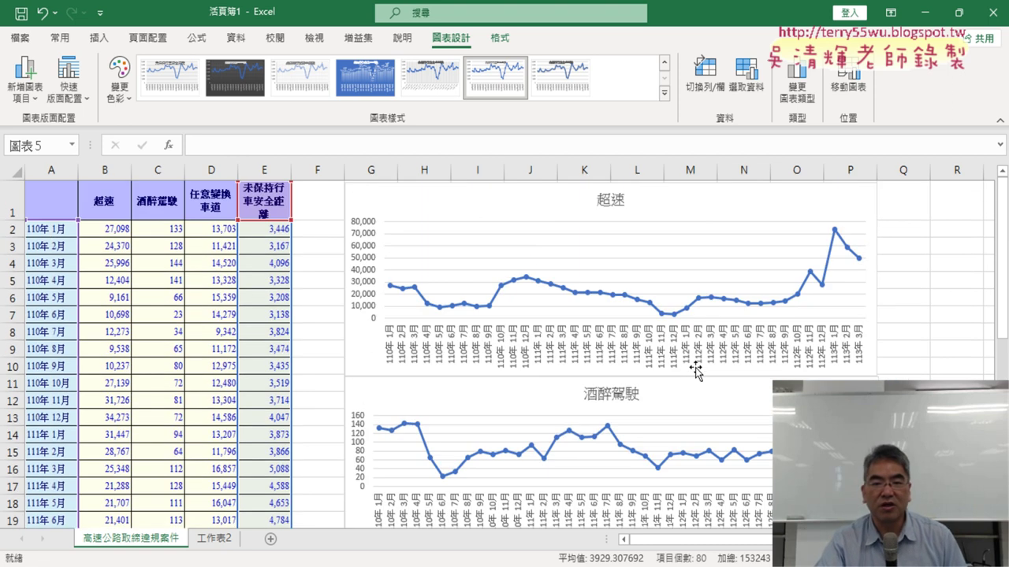